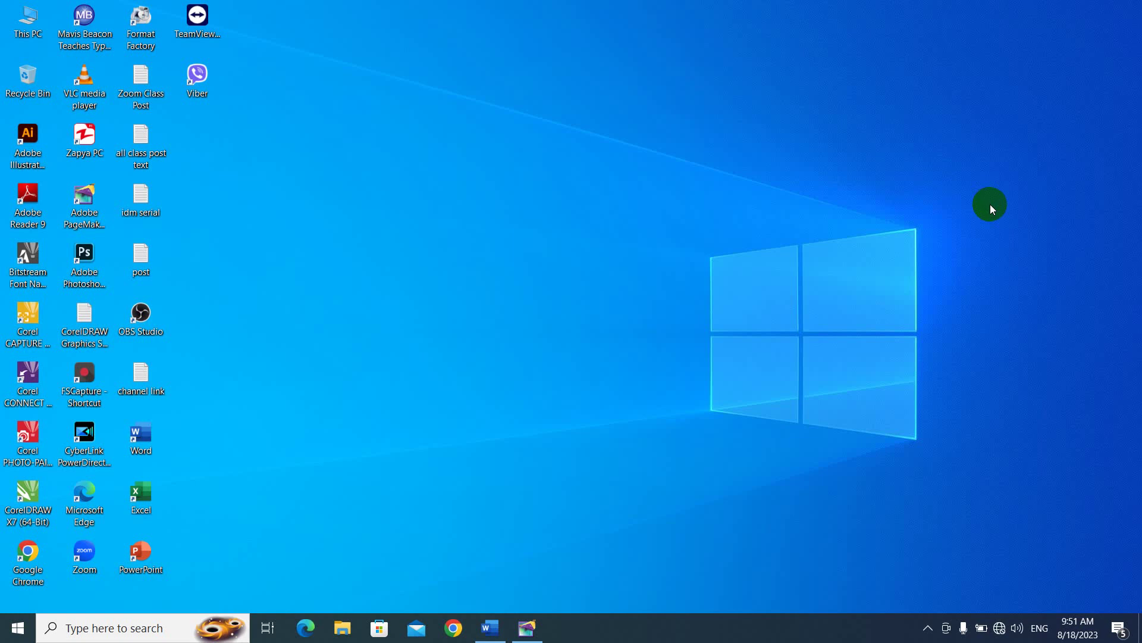
# Restore the Adobe PageMaker 7.0 window from the taskbar
pyautogui.click(527, 628)
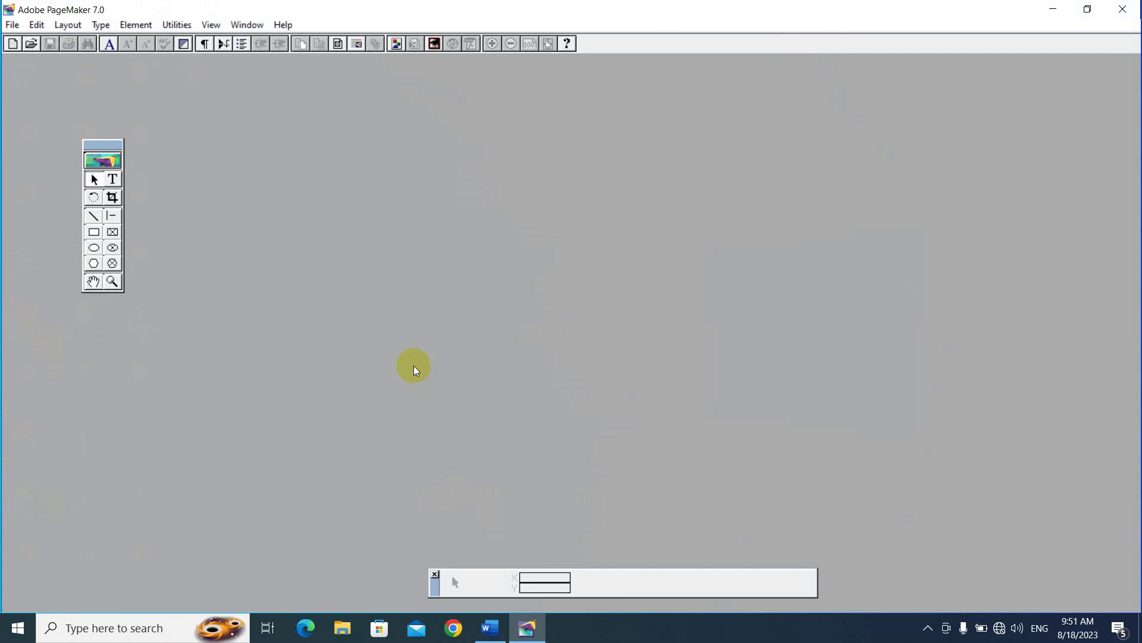
# Start a new single-sided A4 publication and select its page count for replacement
pyautogui.click(13, 26)
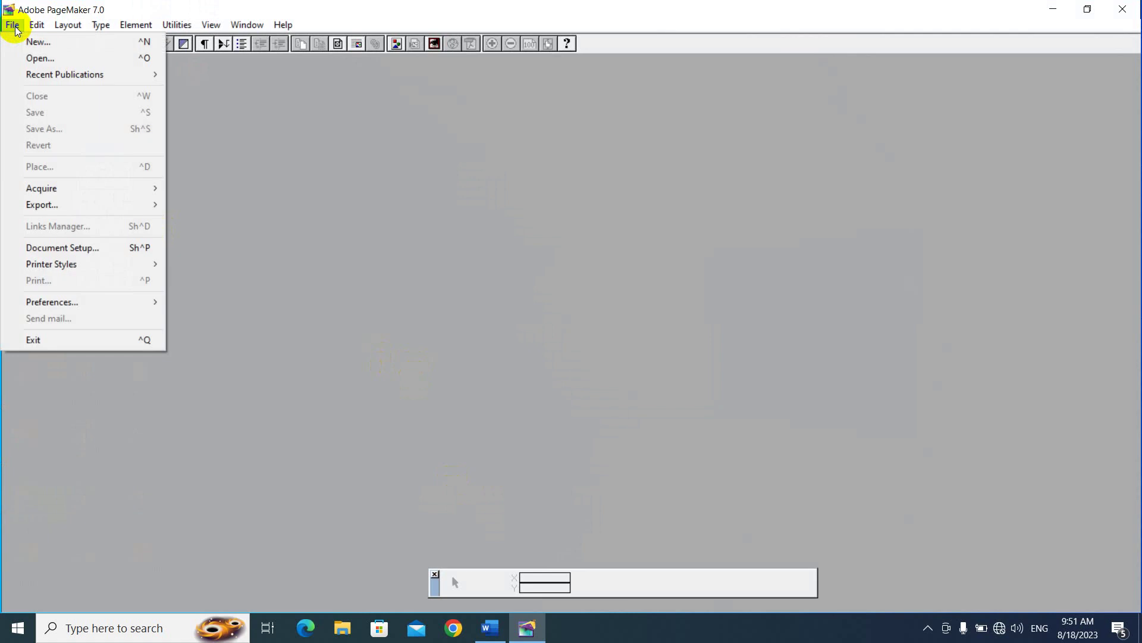
pyautogui.click(80, 42)
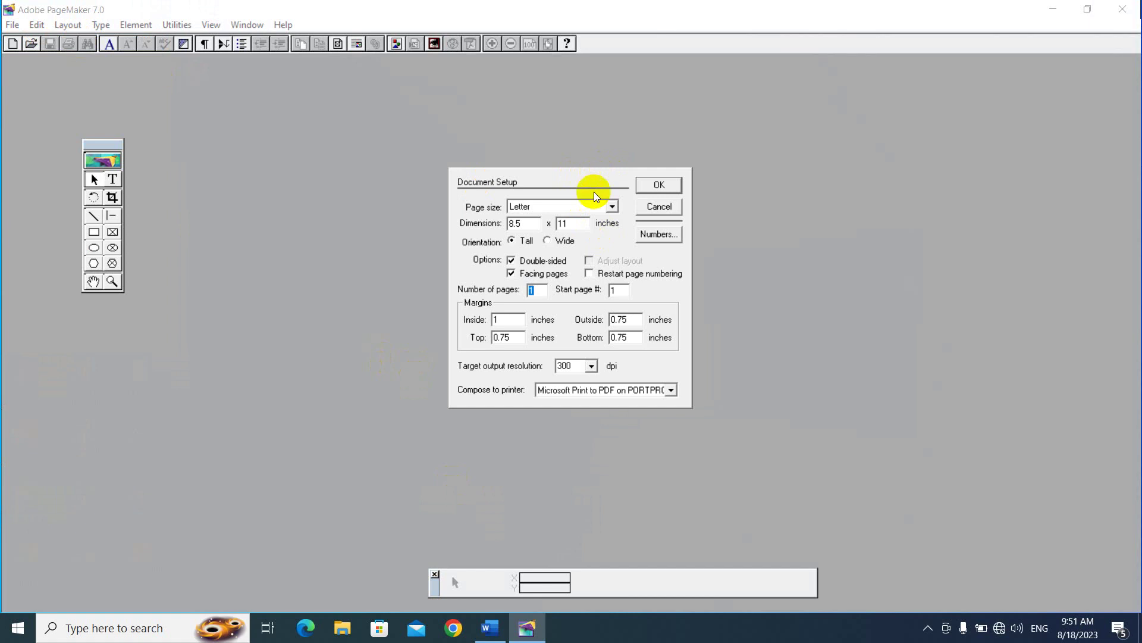
pyautogui.click(551, 209)
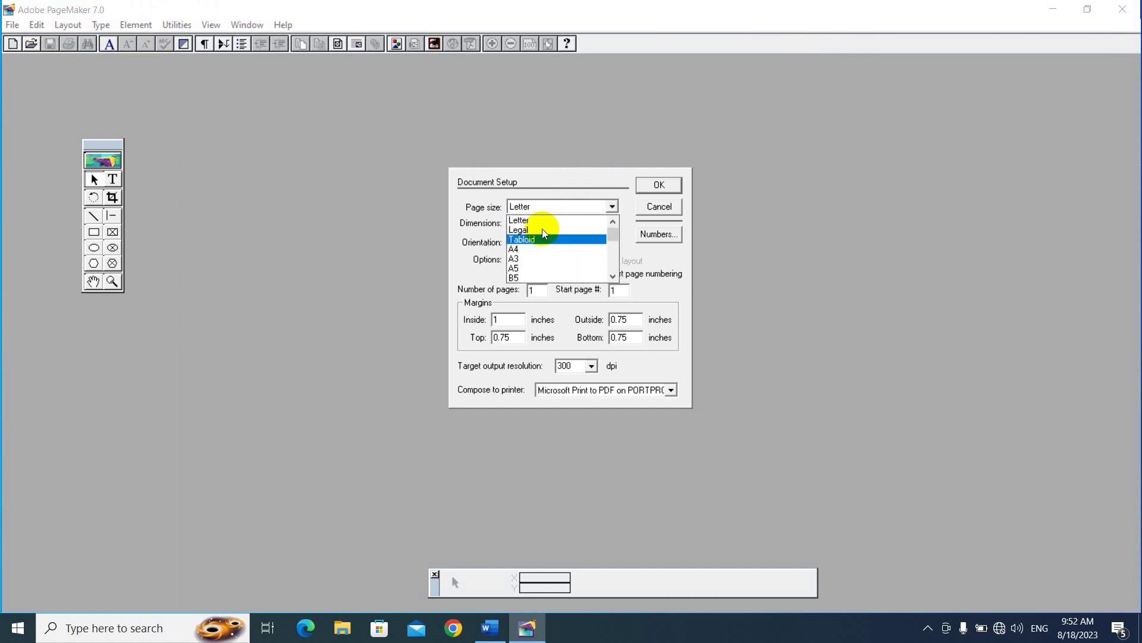
pyautogui.click(535, 252)
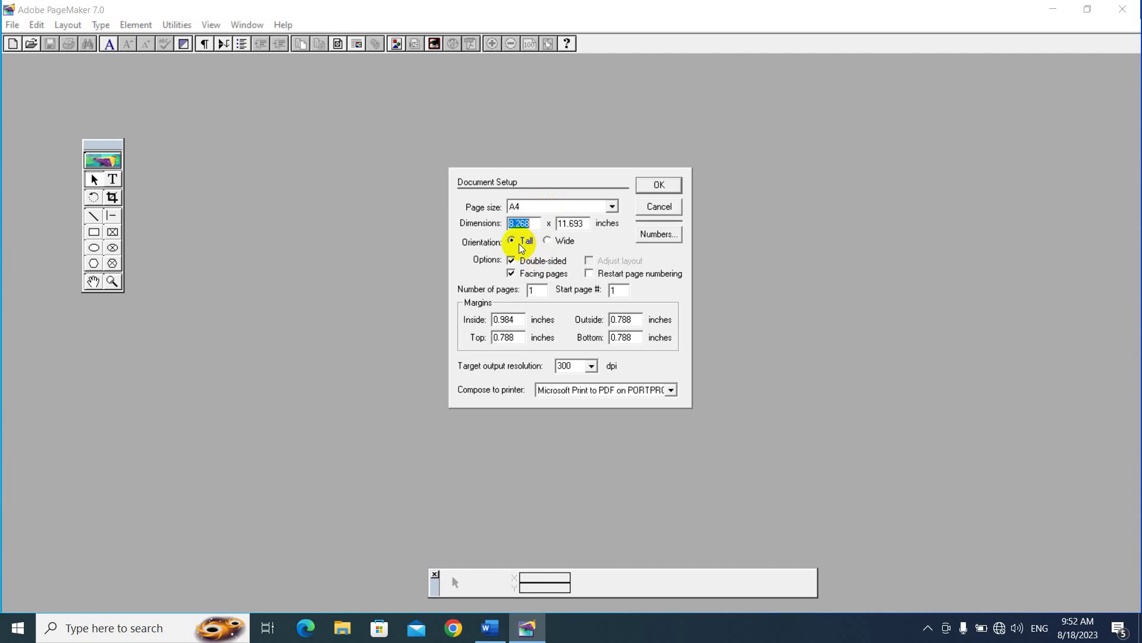
pyautogui.click(523, 262)
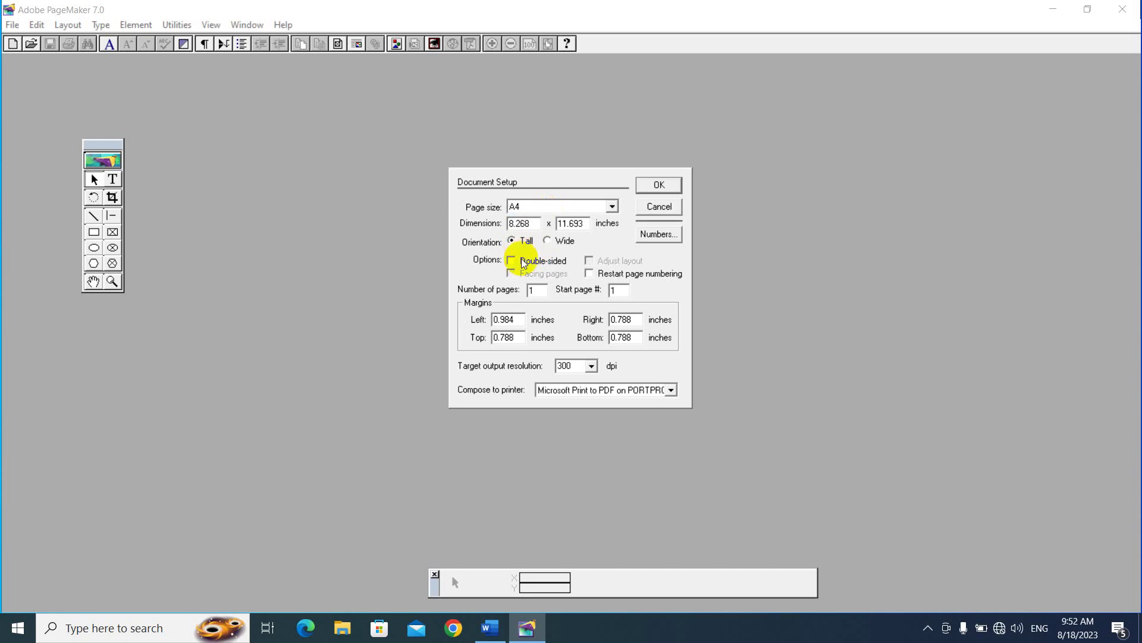
pyautogui.moveTo(536, 290); pyautogui.dragTo(512, 292)
pyautogui.write('6')
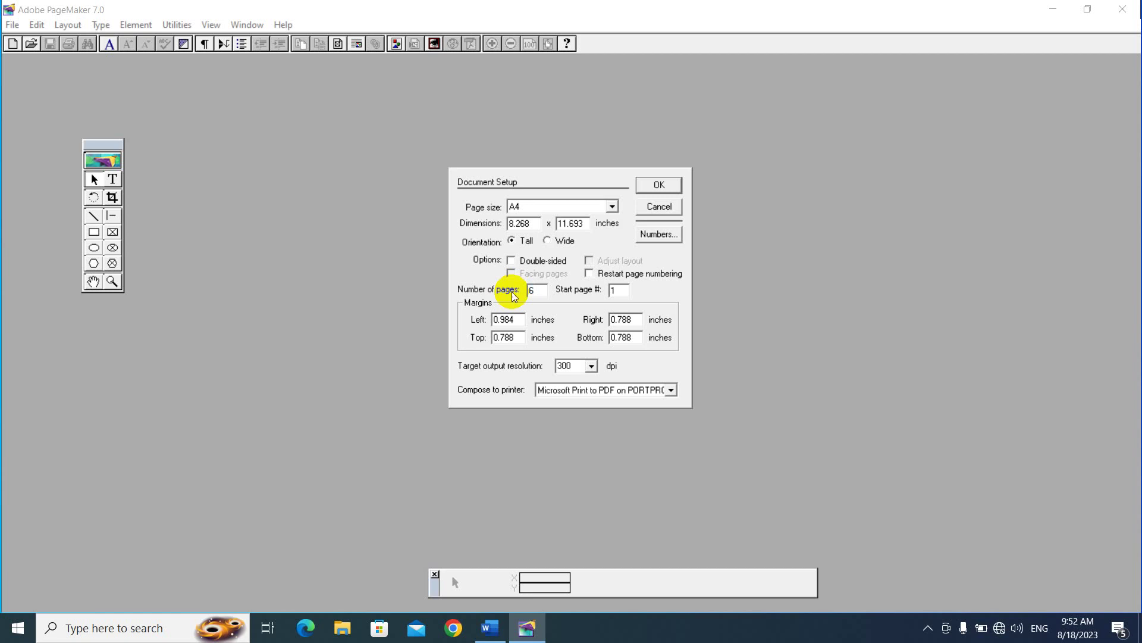
# Enter 0.5-inch left, right and top margins and create the publication
pyautogui.moveTo(518, 320); pyautogui.dragTo(479, 324)
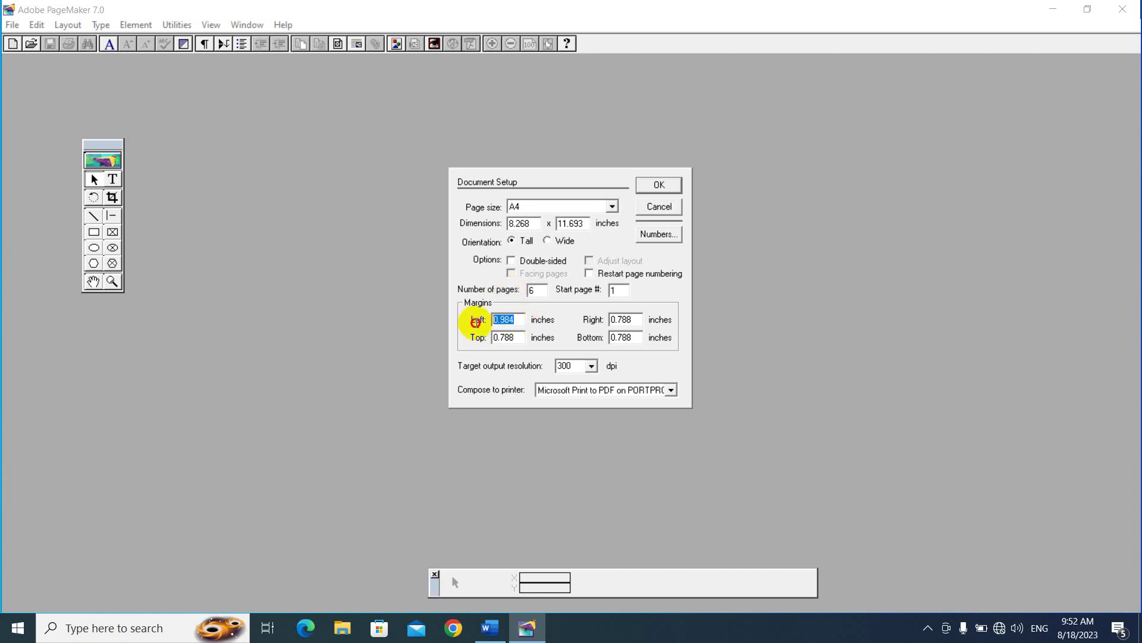
pyautogui.write('0.5')
pyautogui.press('Tab')
pyautogui.write('0..5')
pyautogui.press('Tab')
pyautogui.write('0')
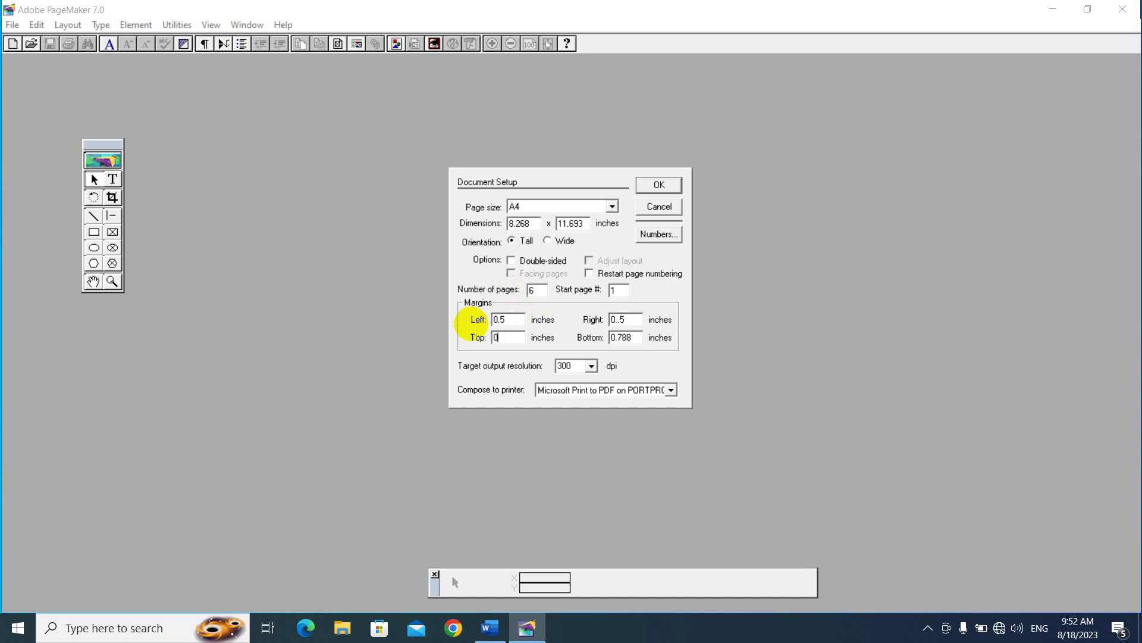
pyautogui.write('.5')
pyautogui.press('Tab')
pyautogui.write('0.5')
pyautogui.click(659, 185)
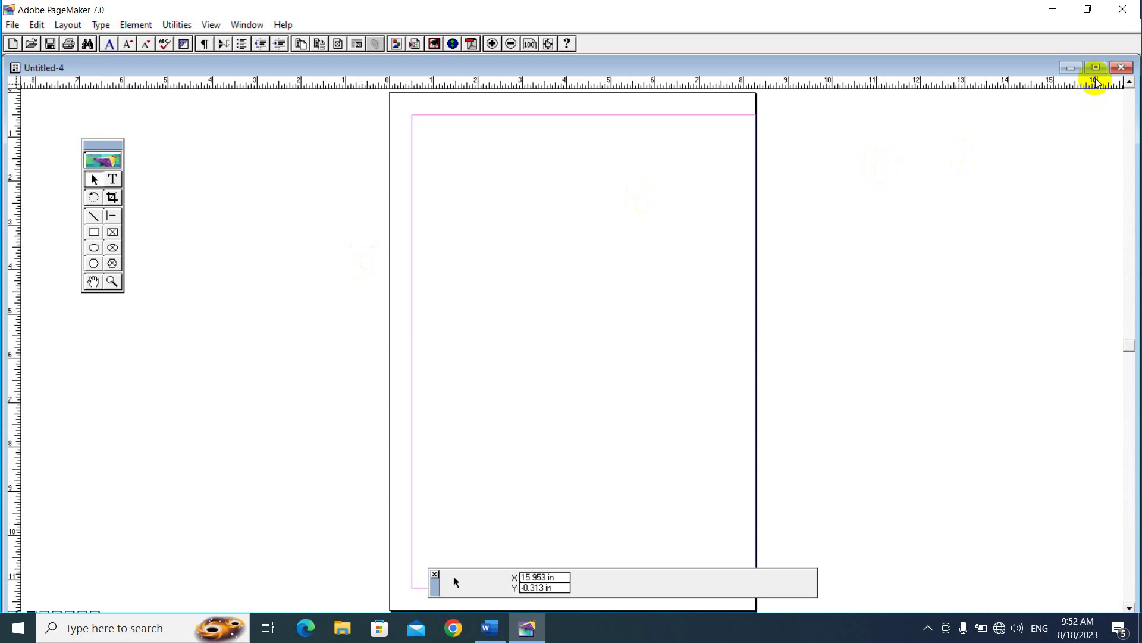
# Maximize the publication and set its right margin to 0.5 in Document Setup
pyautogui.click(1097, 68)
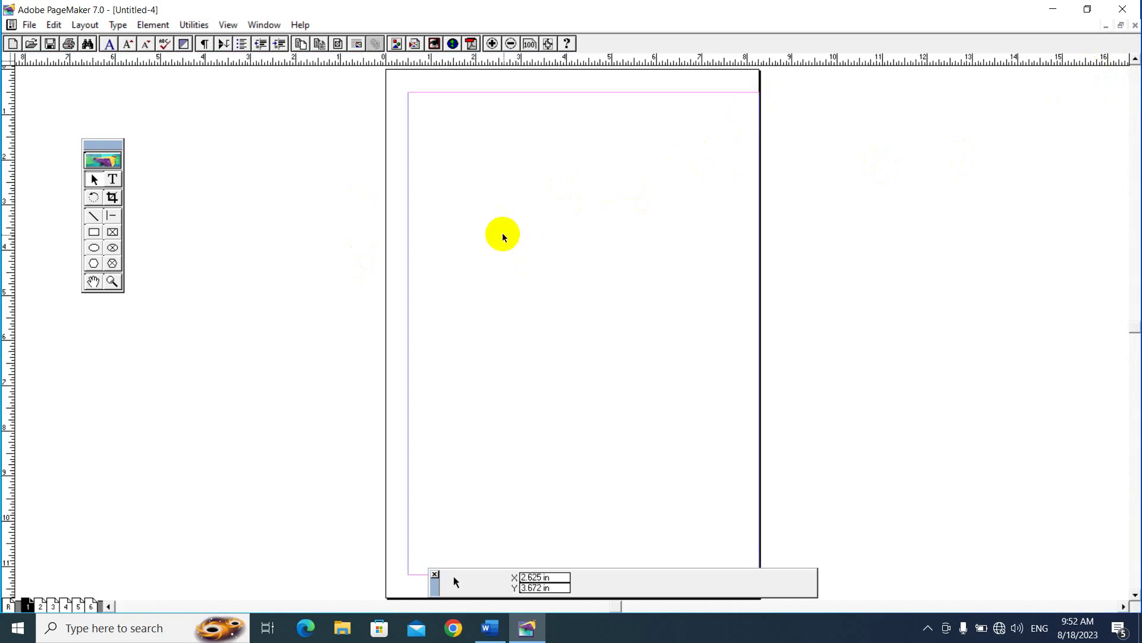
pyautogui.click(29, 25)
pyautogui.click(80, 248)
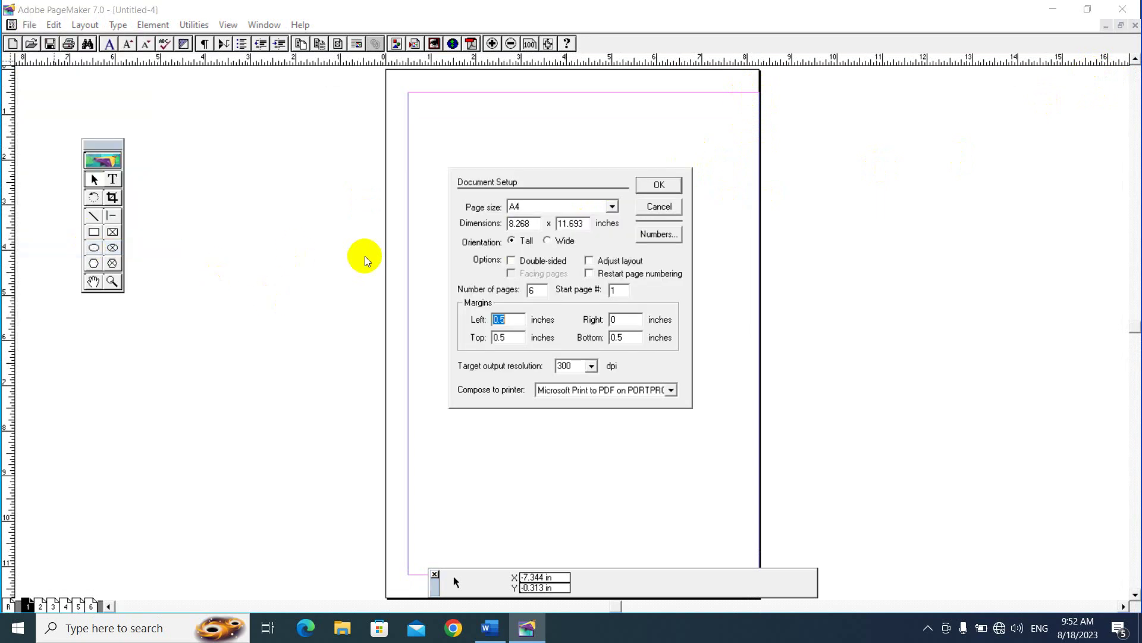
pyautogui.doubleClick(634, 323)
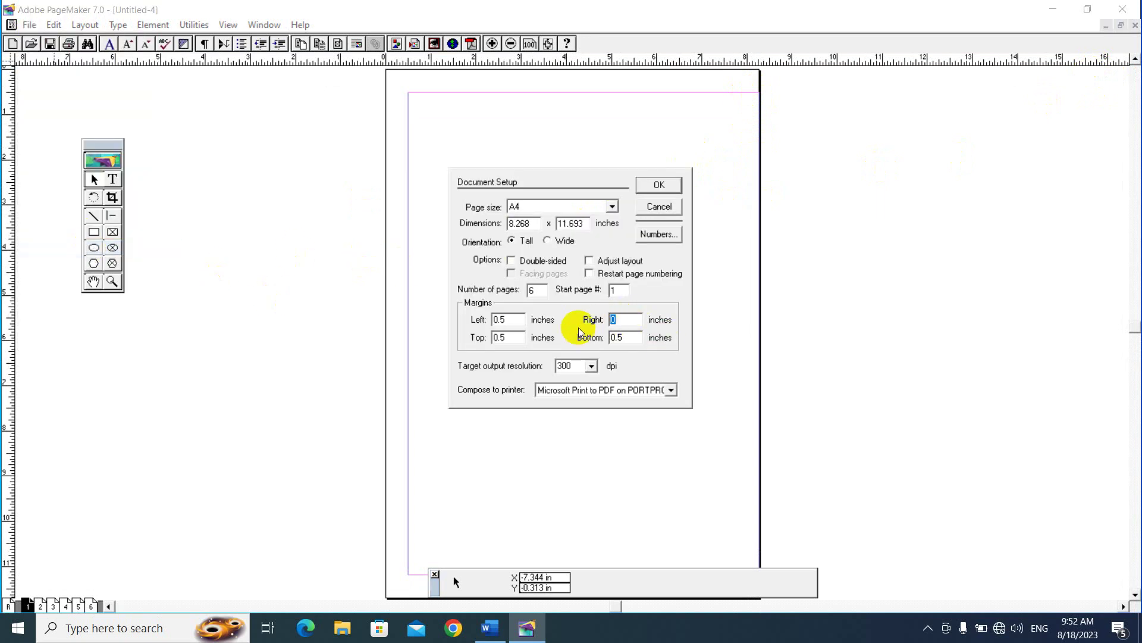
pyautogui.write('0.5')
pyautogui.press('Return')
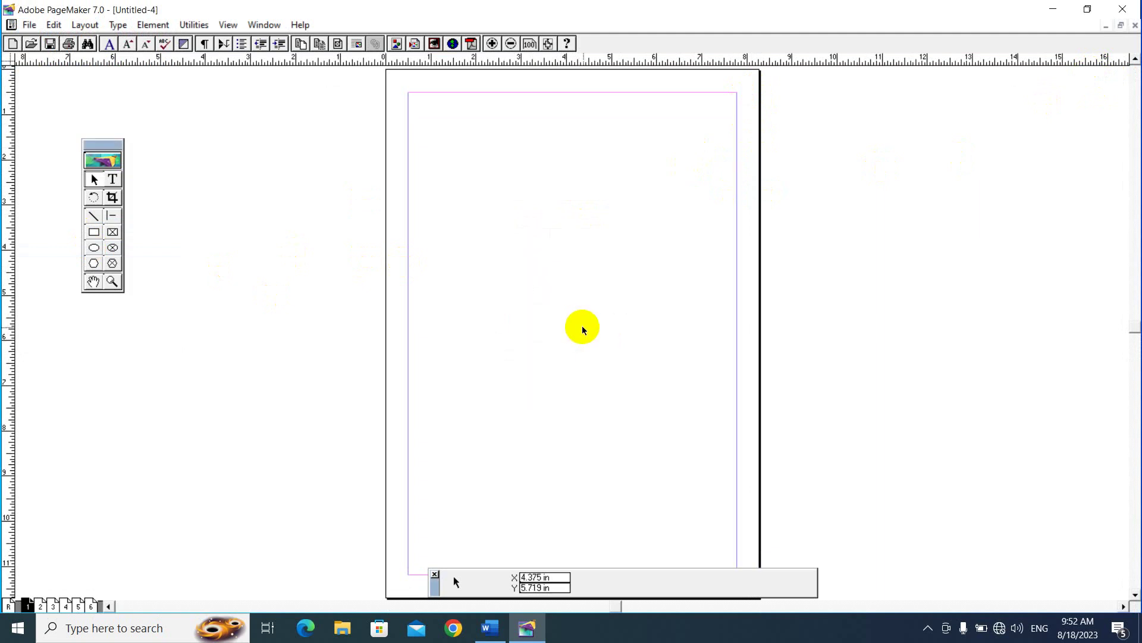
# Draw a text frame on page 1 from the top-left margin corner
pyautogui.click(41, 606)
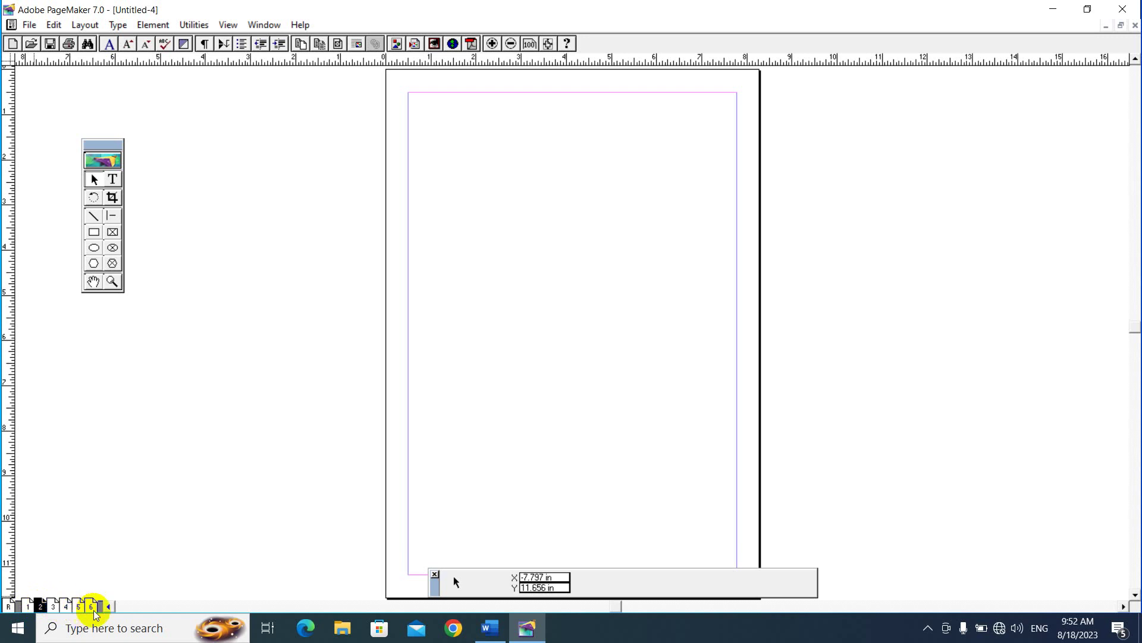
pyautogui.click(28, 606)
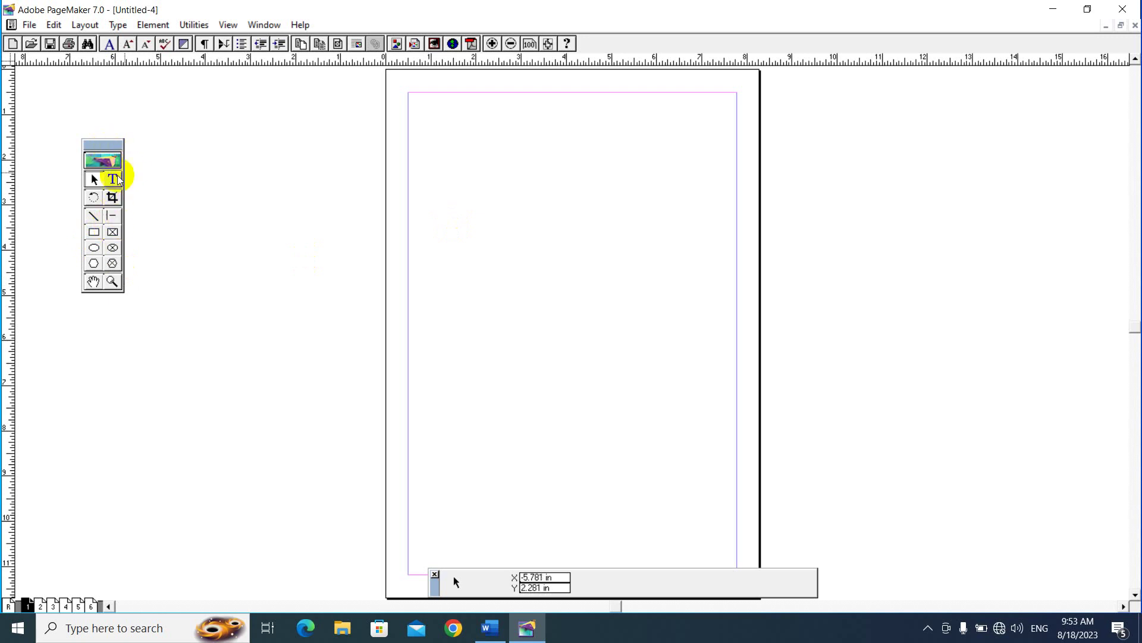
pyautogui.click(113, 178)
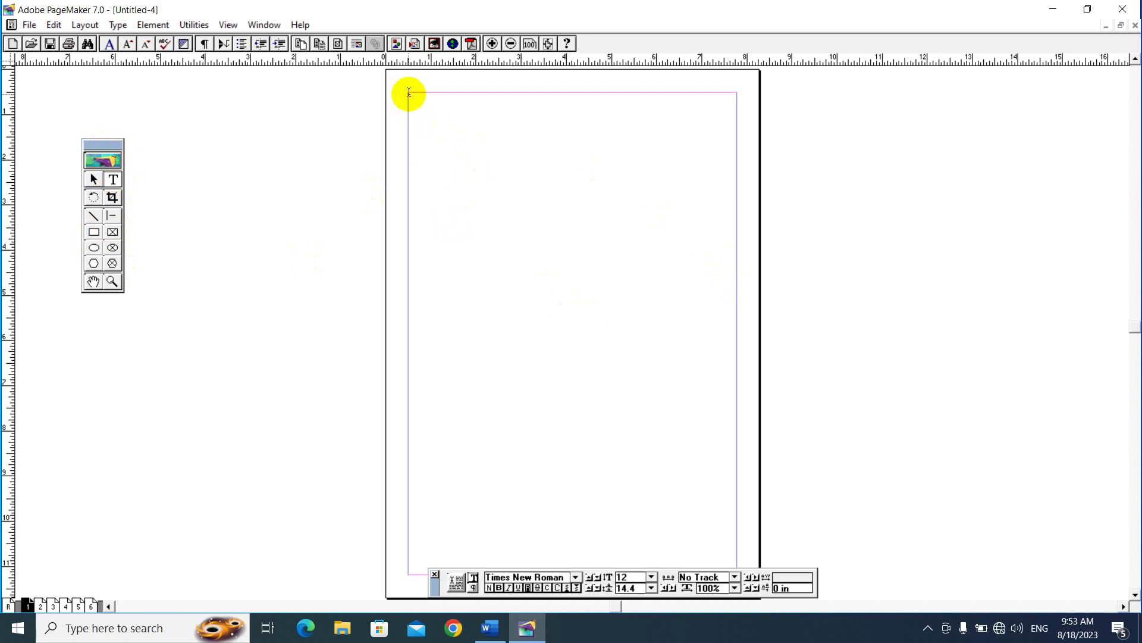
pyautogui.moveTo(409, 93)
pyautogui.mouseDown()
pyautogui.moveTo(748, 311)
pyautogui.moveTo(736, 313)
pyautogui.mouseUp()
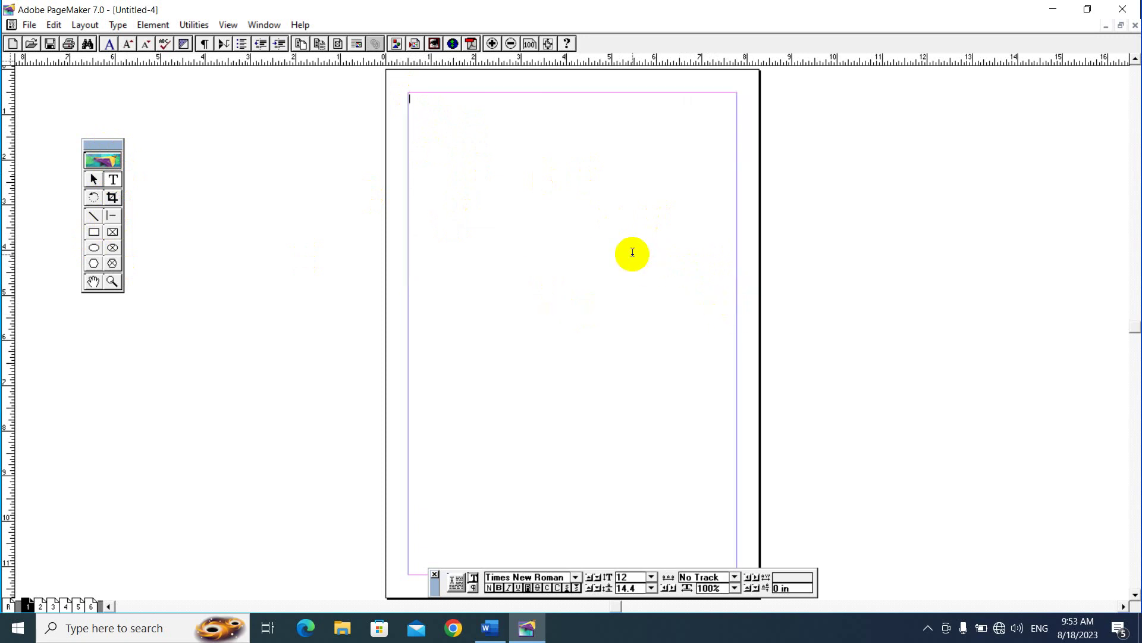
# Type a test line in the frame, erase it, and switch to Word
pyautogui.write('ads mkc kdsmck')
pyautogui.press('BackSpace')
pyautogui.press('BackSpace')
pyautogui.press('BackSpace')
pyautogui.press('BackSpace')
pyautogui.press('BackSpace')
pyautogui.click(486, 632)
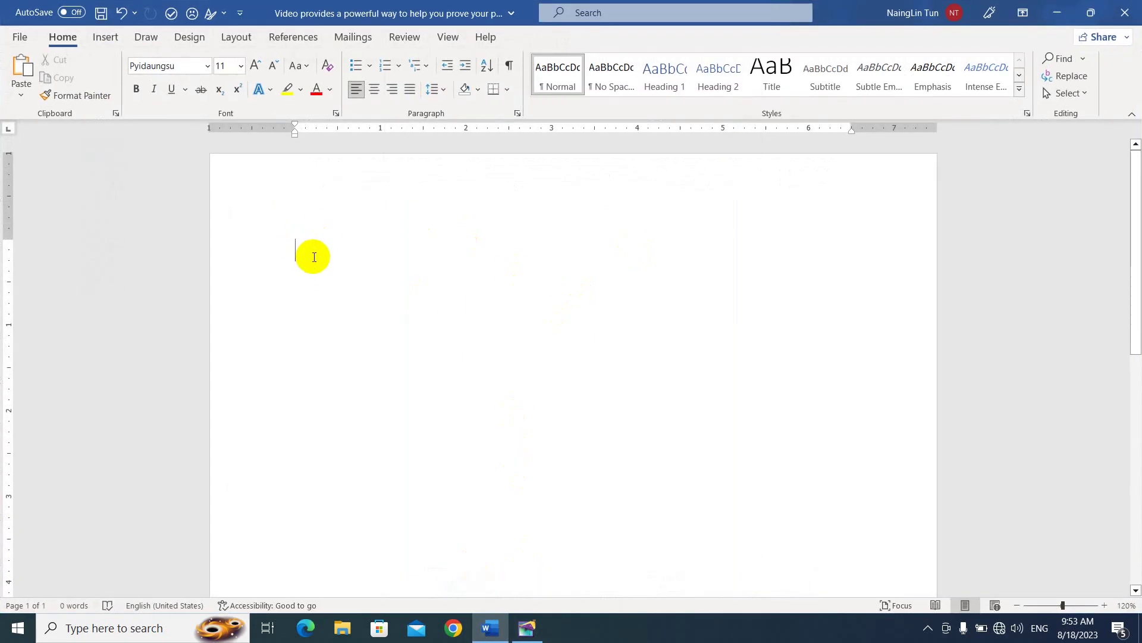
# Generate four sample paragraphs with =rand(4), select them all, and return to PageMaker
pyautogui.write('=rand')
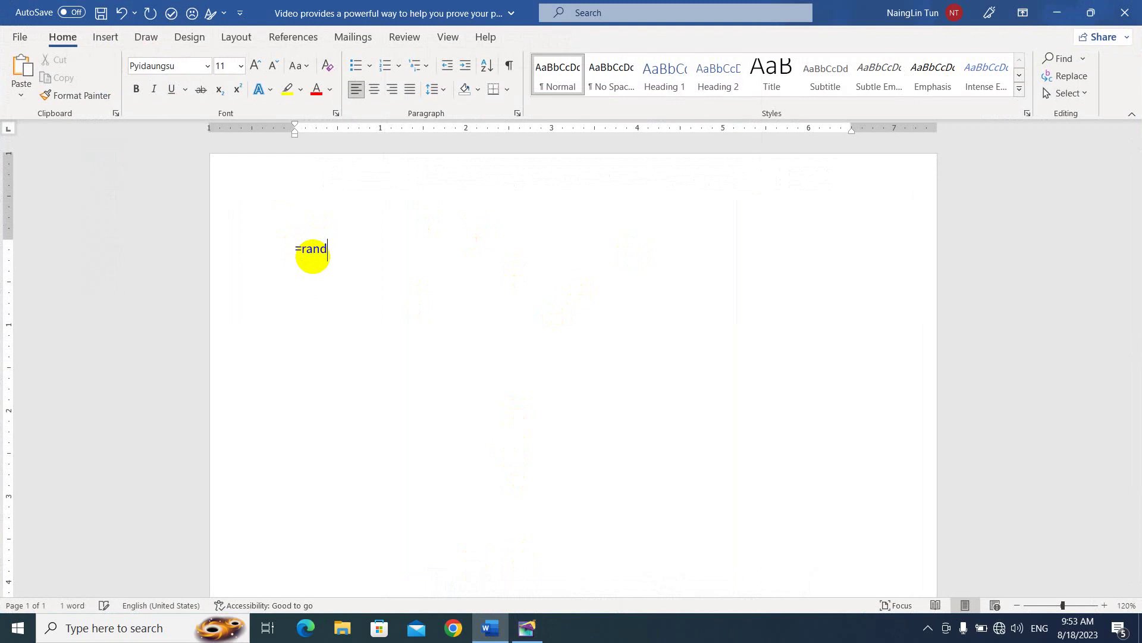
pyautogui.write('(4')
pyautogui.write(')')
pyautogui.press('Return')
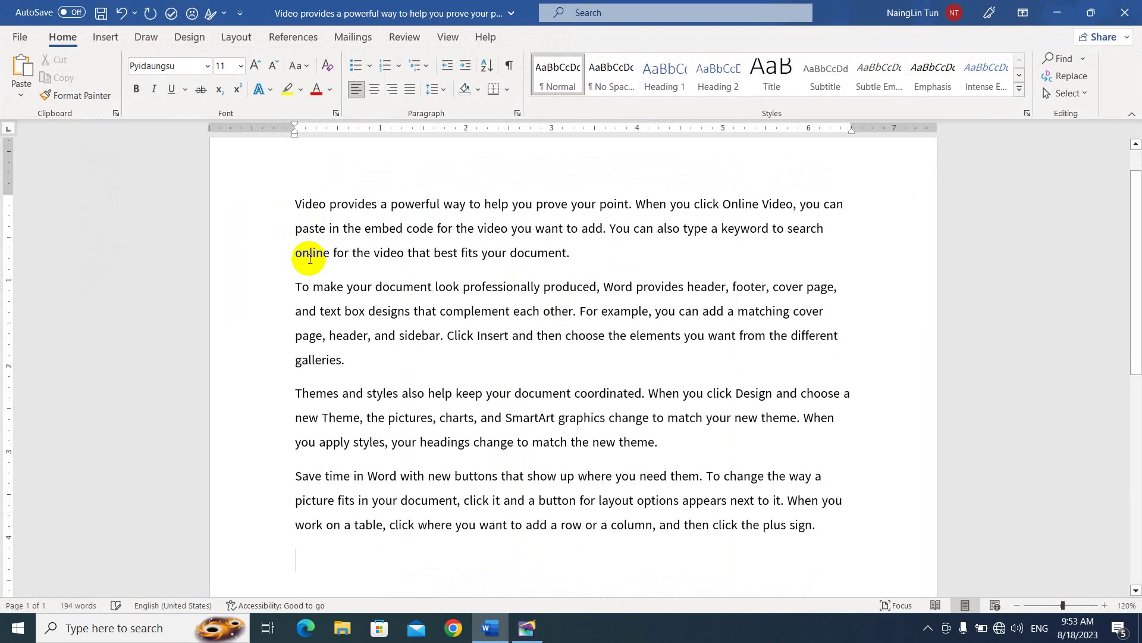
pyautogui.hotkey('ctrl', 'a')
pyautogui.hotkey('ctrl', 'c')
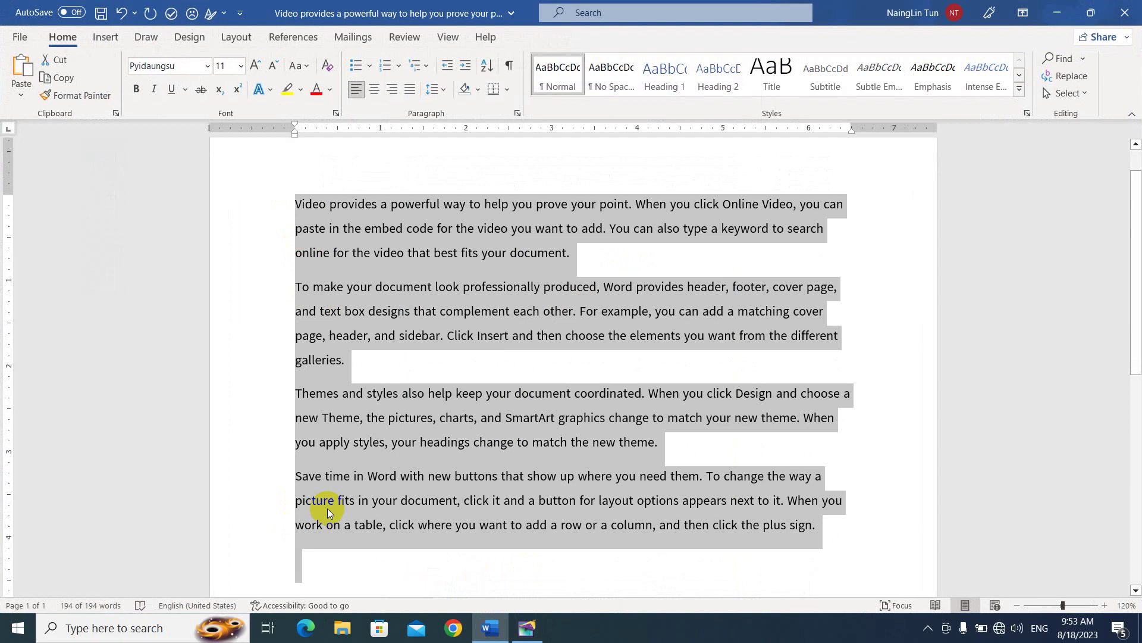
pyautogui.click(526, 627)
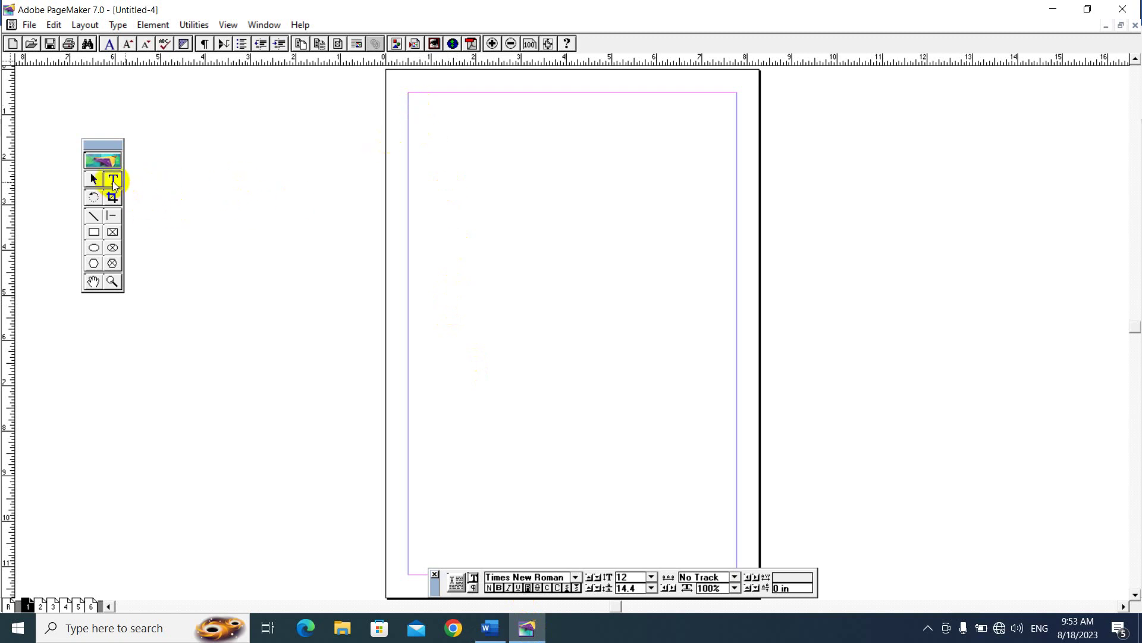
# Paste the Word paragraphs into two text frames on page 1, top and halfway down
pyautogui.click(114, 181)
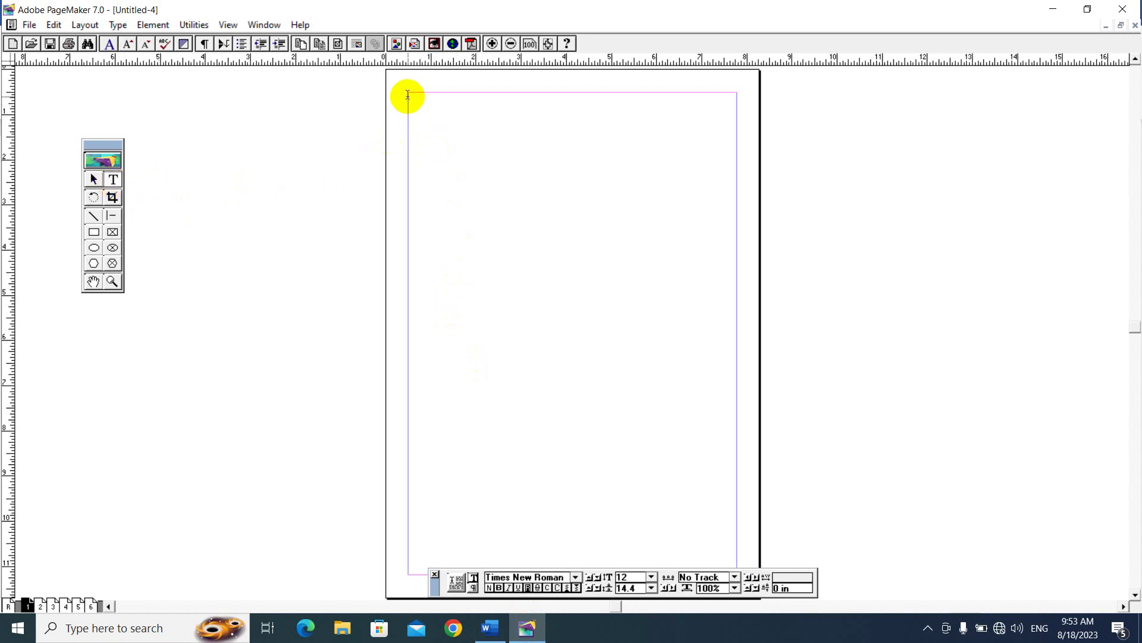
pyautogui.moveTo(409, 99); pyautogui.dragTo(737, 321)
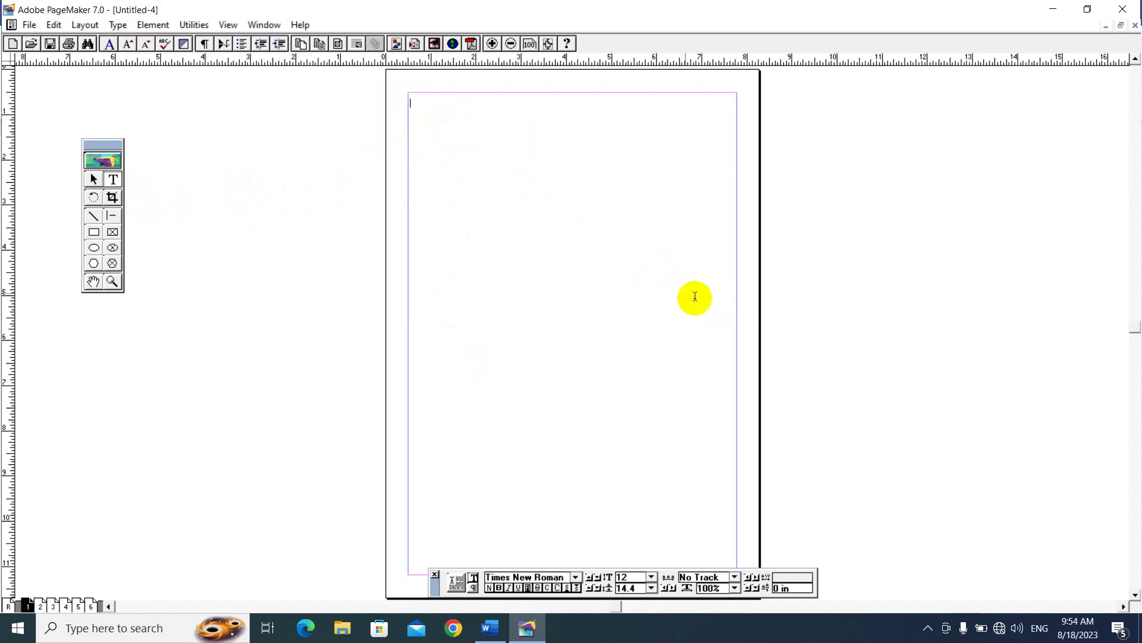
pyautogui.hotkey('ctrl', 'v')
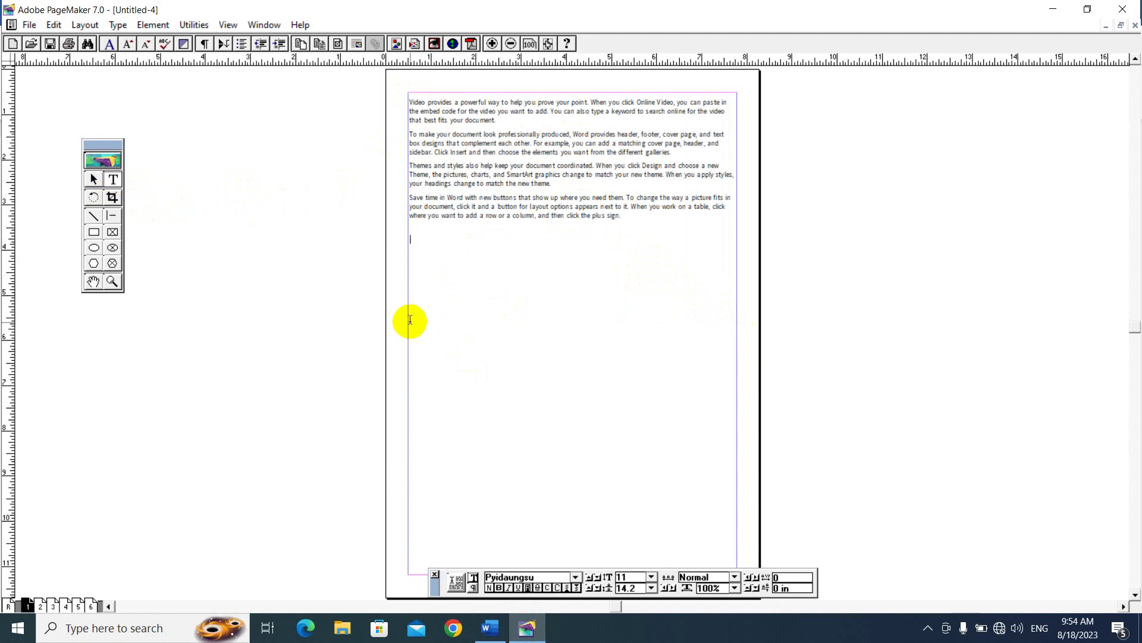
pyautogui.moveTo(408, 322); pyautogui.dragTo(738, 536)
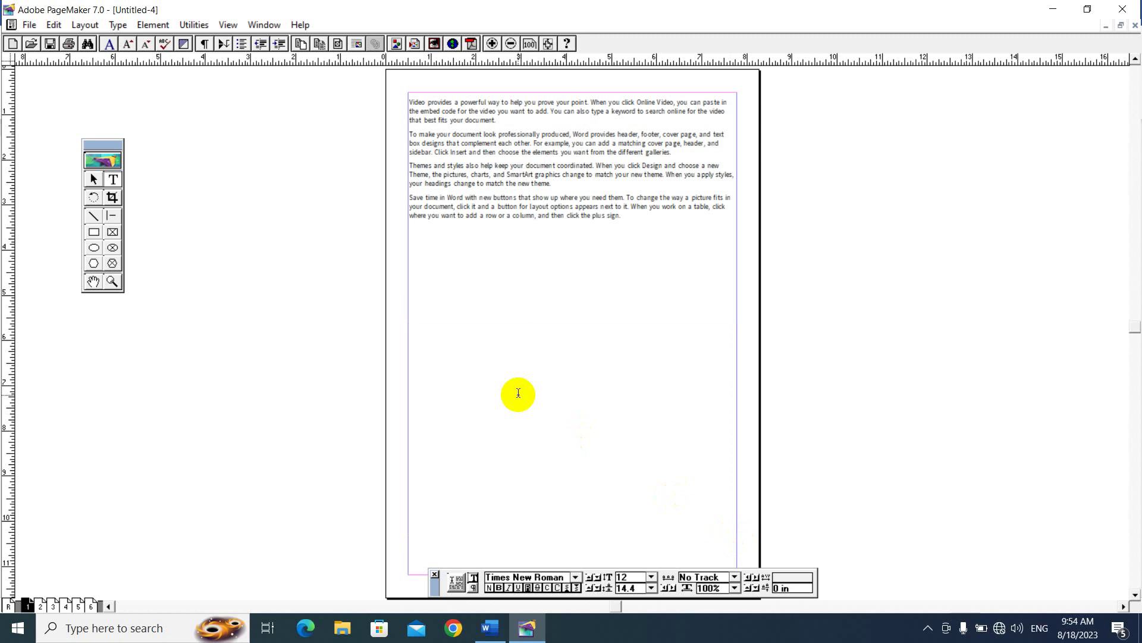
pyautogui.hotkey('ctrl', 'v')
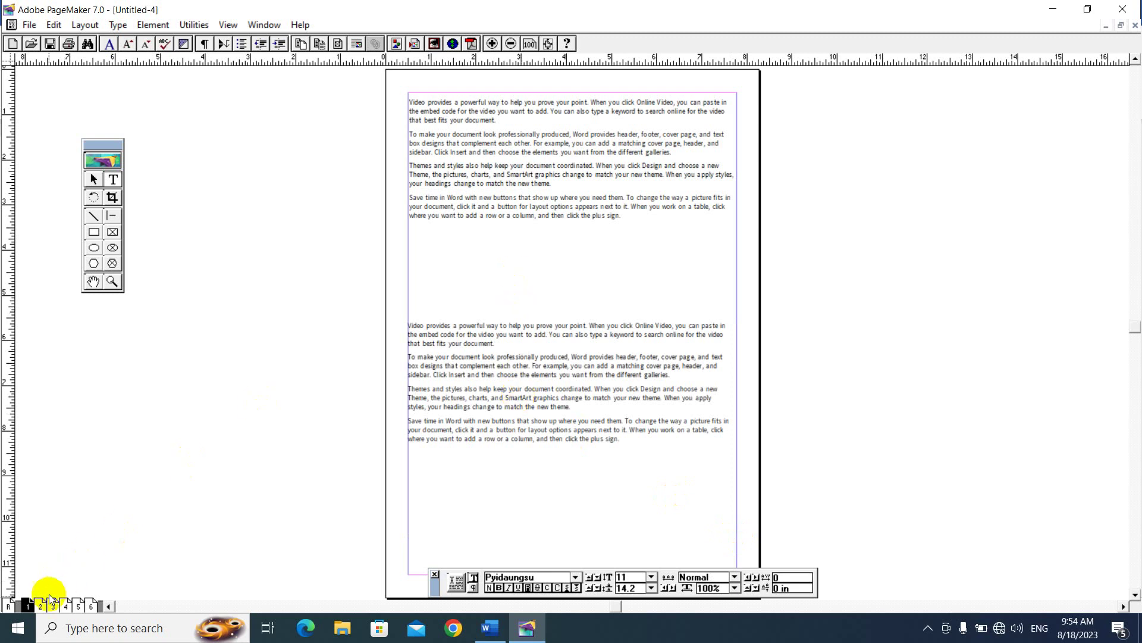
# Paste the Word paragraphs into a text frame at the top of page 2
pyautogui.click(40, 606)
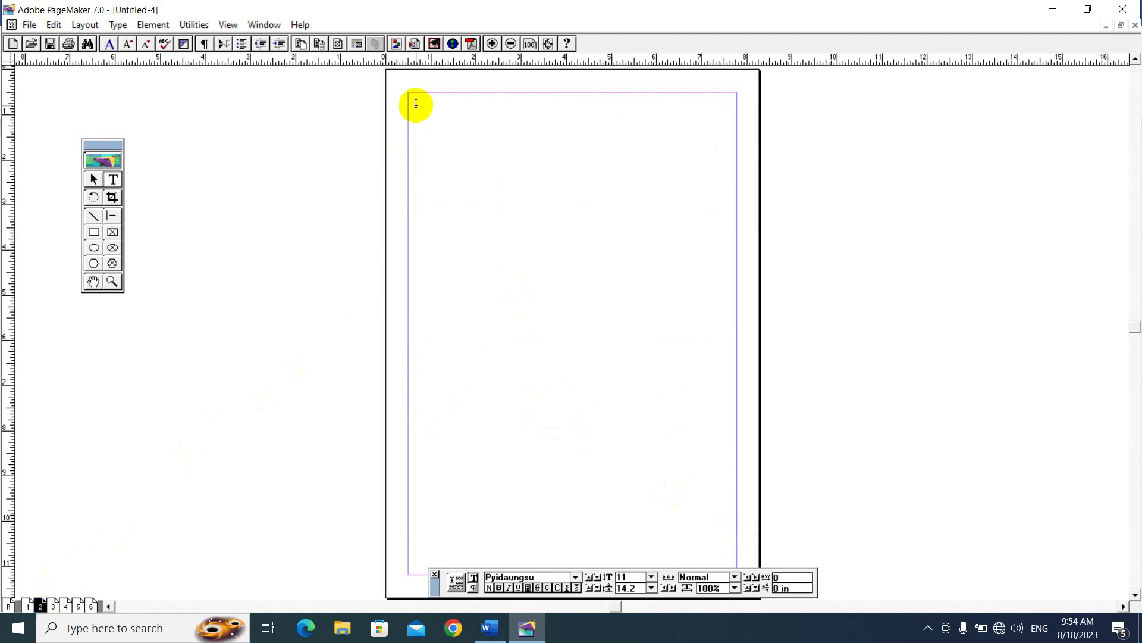
pyautogui.moveTo(409, 95); pyautogui.dragTo(741, 339)
pyautogui.hotkey('ctrl', 'v')
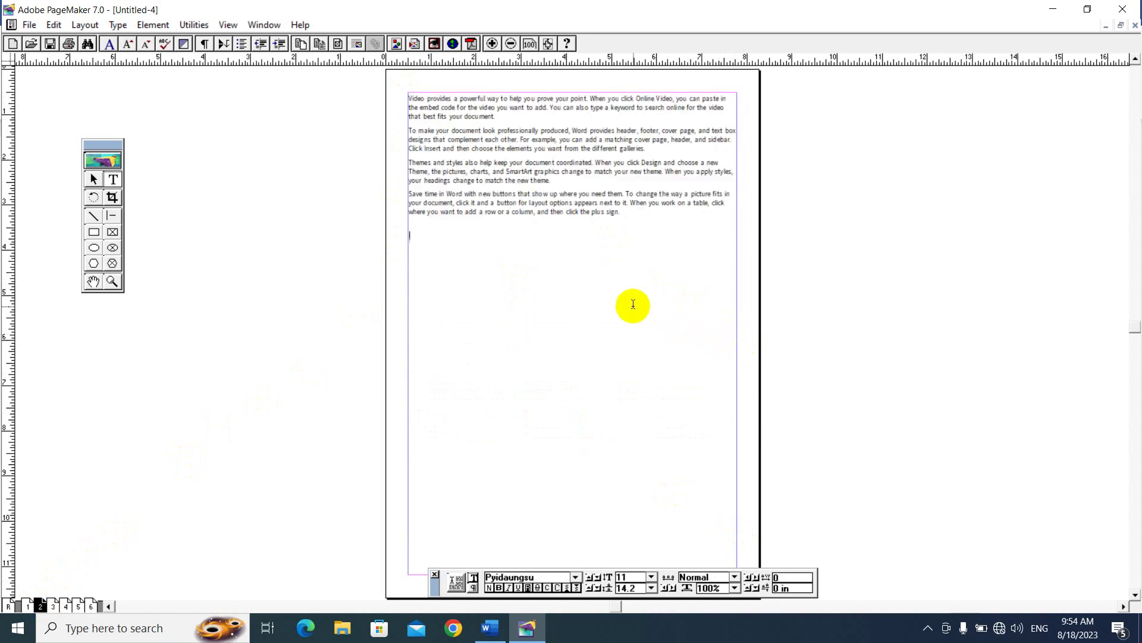
# Paste the paragraphs into a frame at the top of page 3, then return to page 1
pyautogui.click(53, 606)
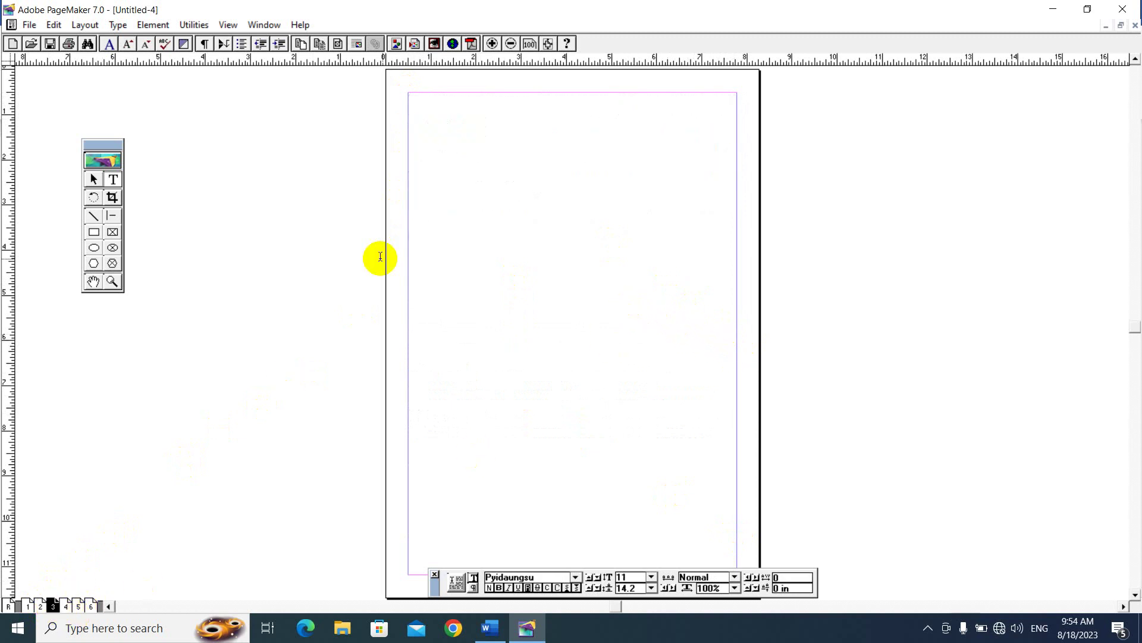
pyautogui.moveTo(409, 98)
pyautogui.mouseDown()
pyautogui.moveTo(734, 337)
pyautogui.moveTo(723, 332)
pyautogui.mouseUp()
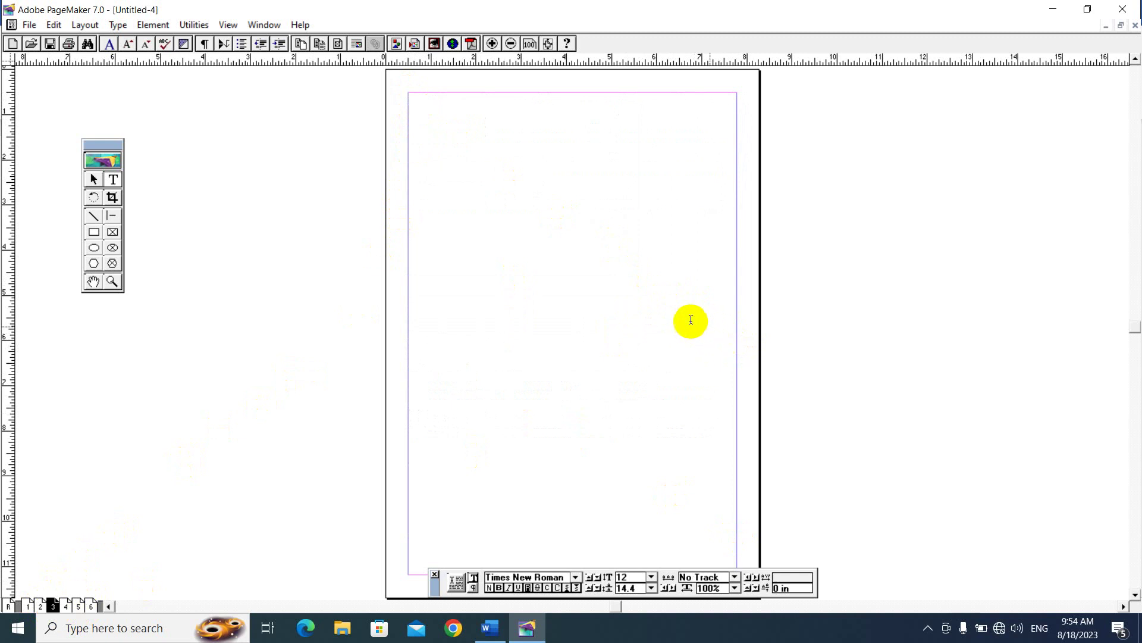
pyautogui.hotkey('ctrl', 'v')
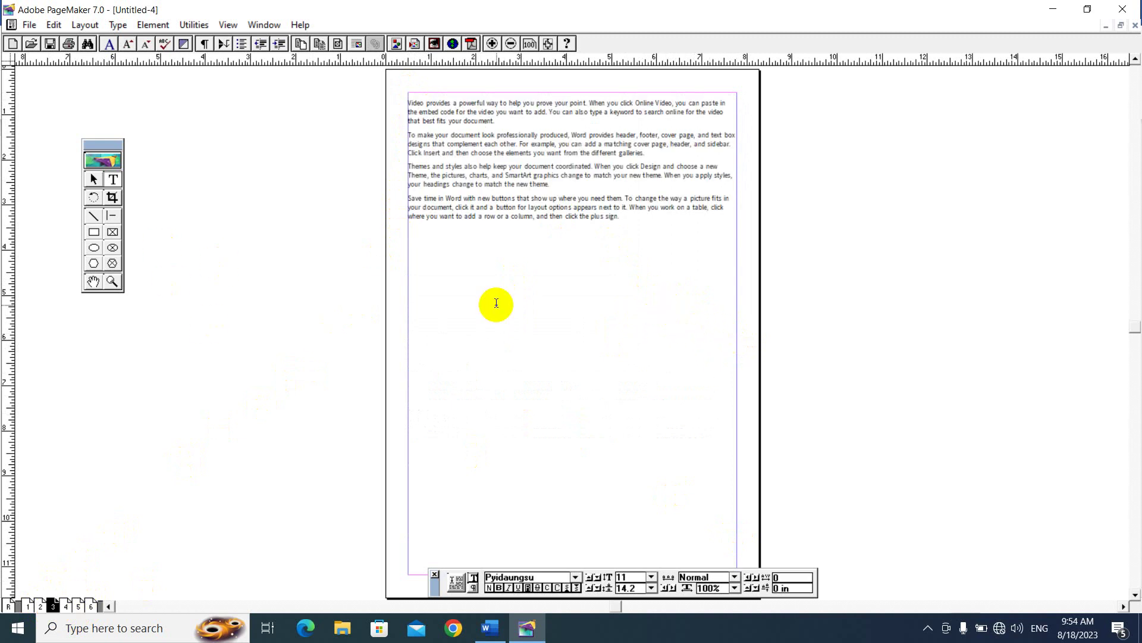
pyautogui.click(27, 608)
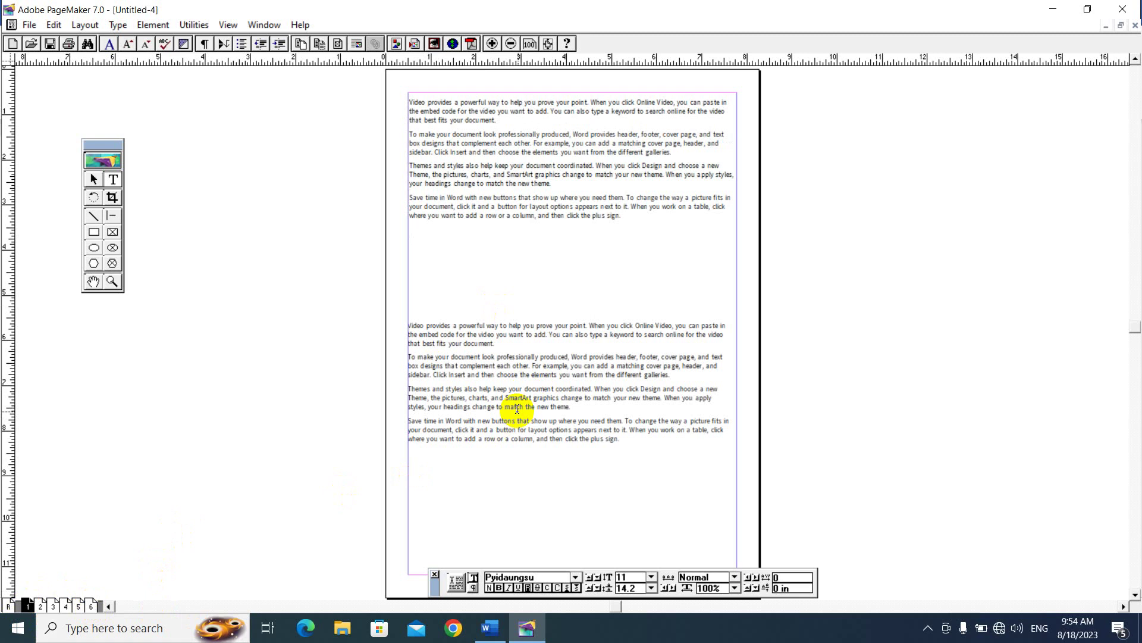
# Select all of page 1's top story, then go to page 2
pyautogui.click(506, 122)
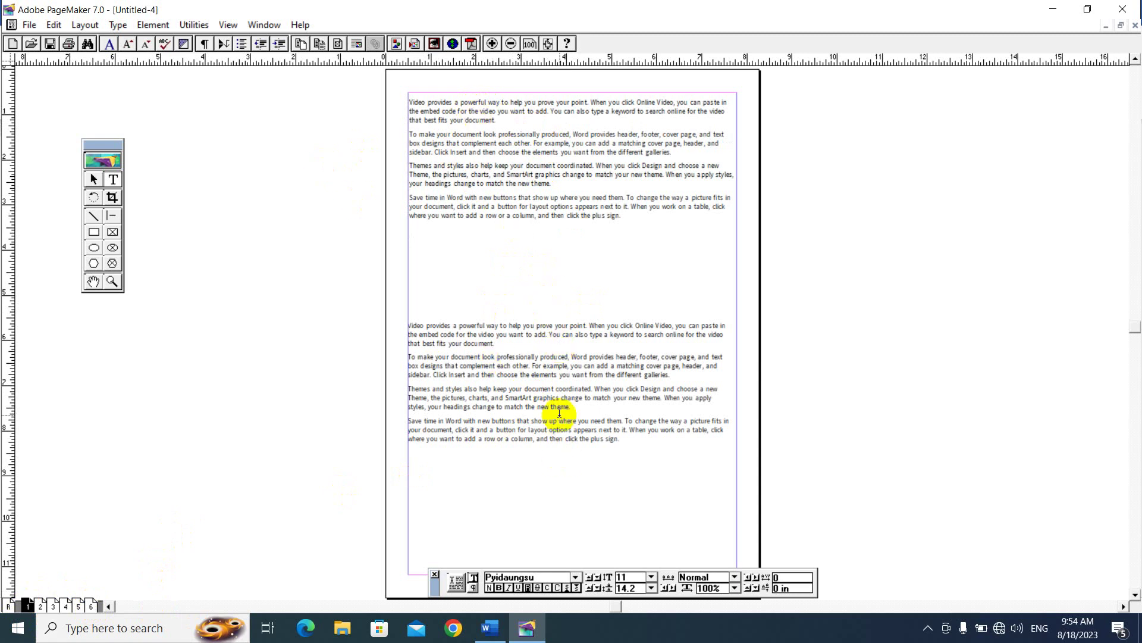
pyautogui.hotkey('ctrl', 'a')
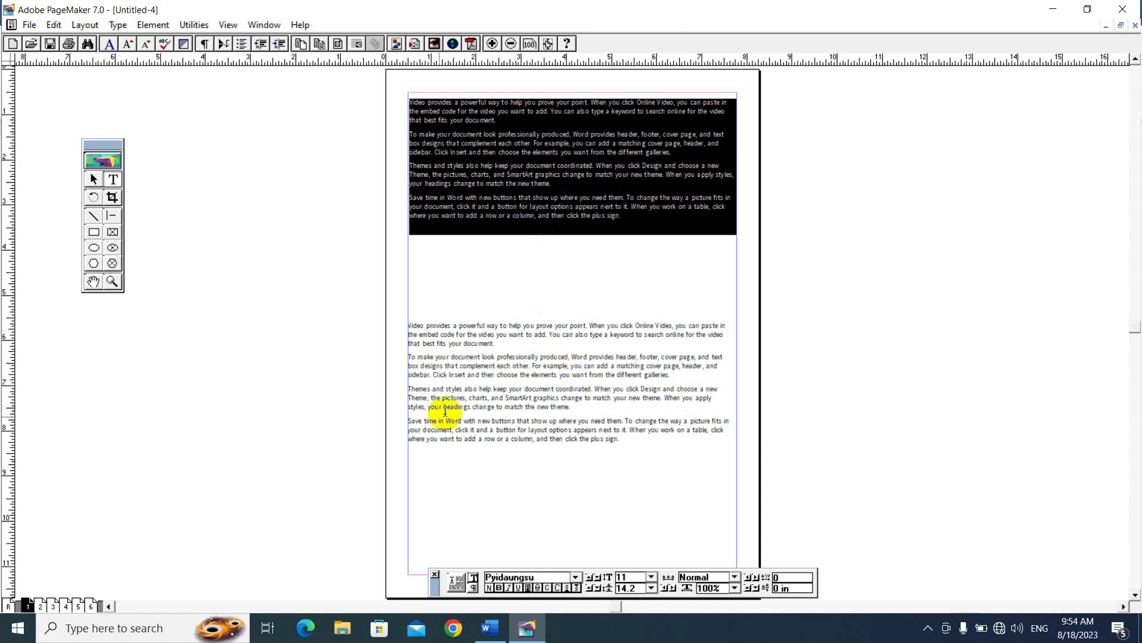
pyautogui.click(41, 605)
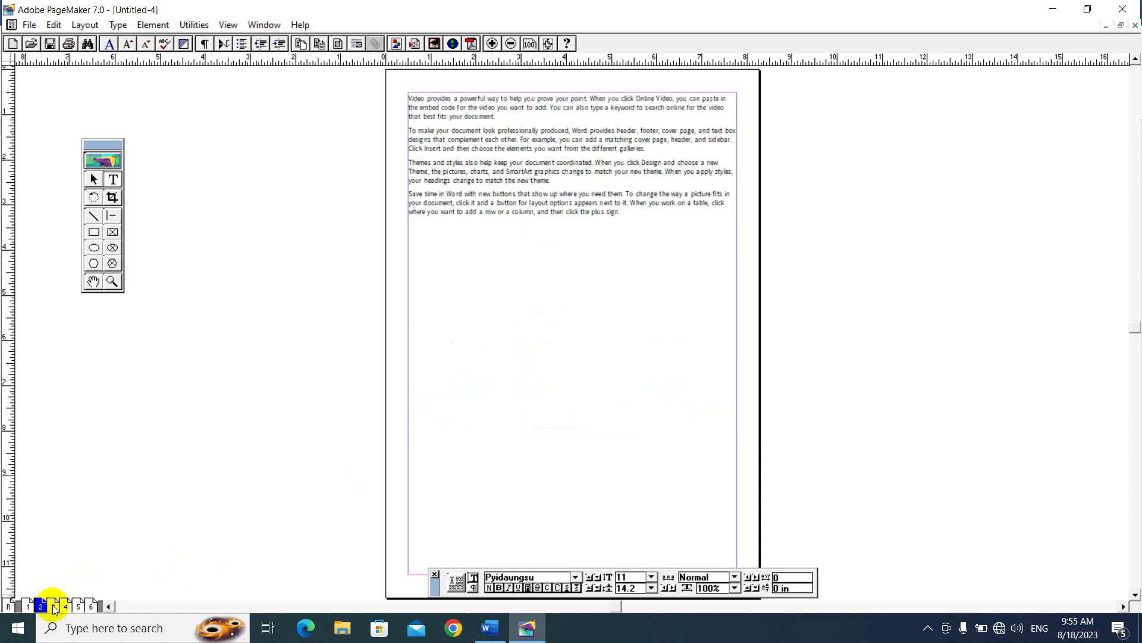
# Delete the pasted text block on page 3 with the Pointer tool
pyautogui.click(53, 606)
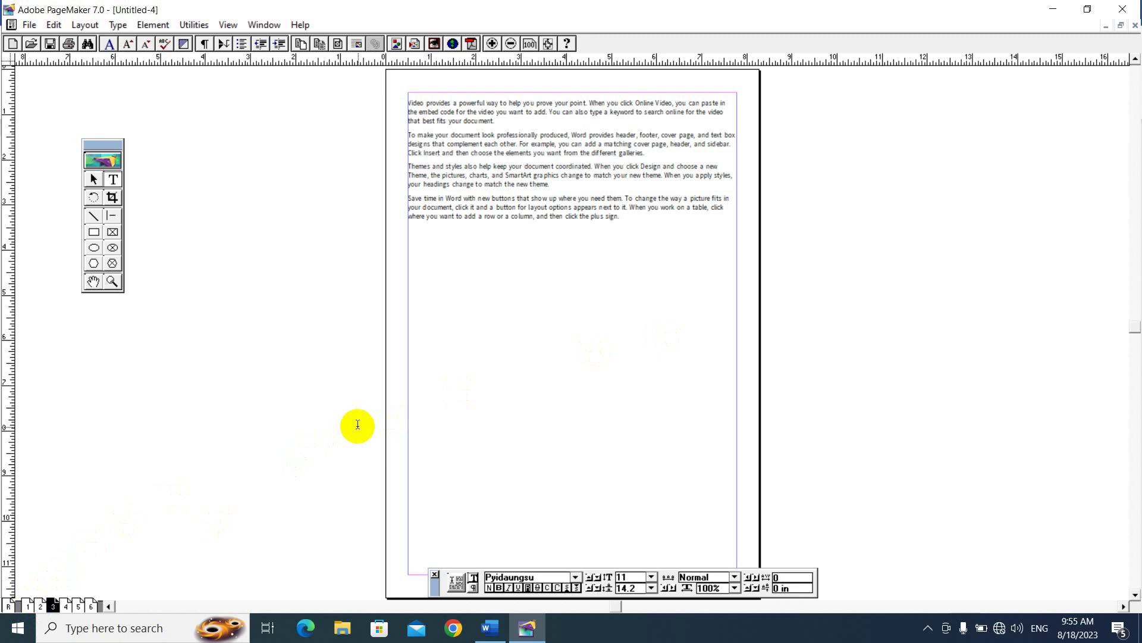
pyautogui.click(93, 179)
pyautogui.click(491, 173)
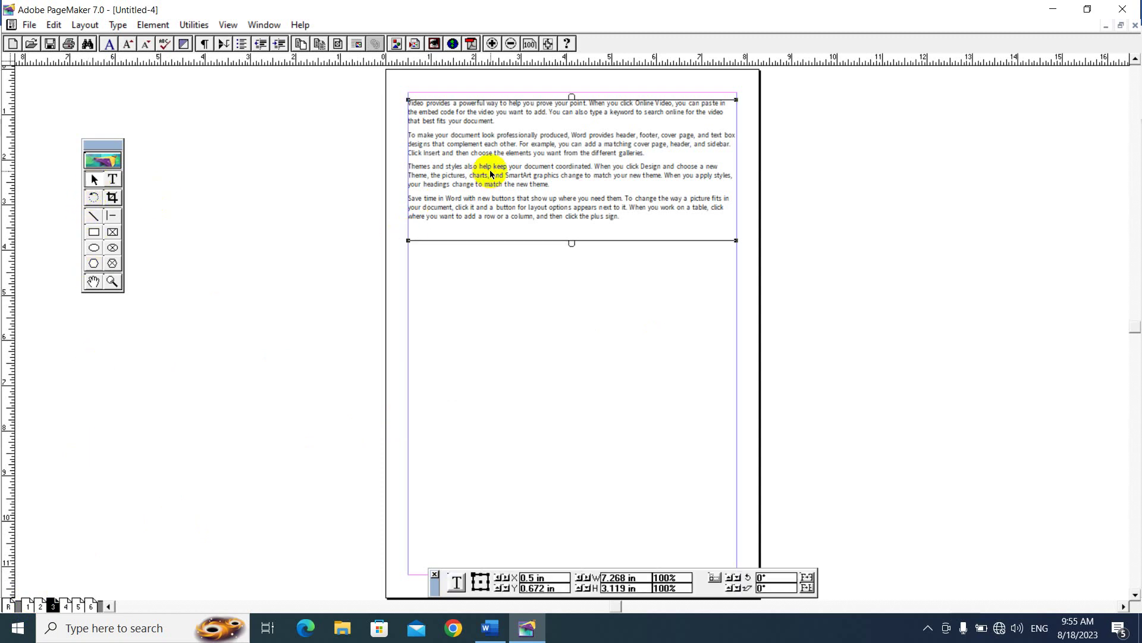
pyautogui.press('Delete')
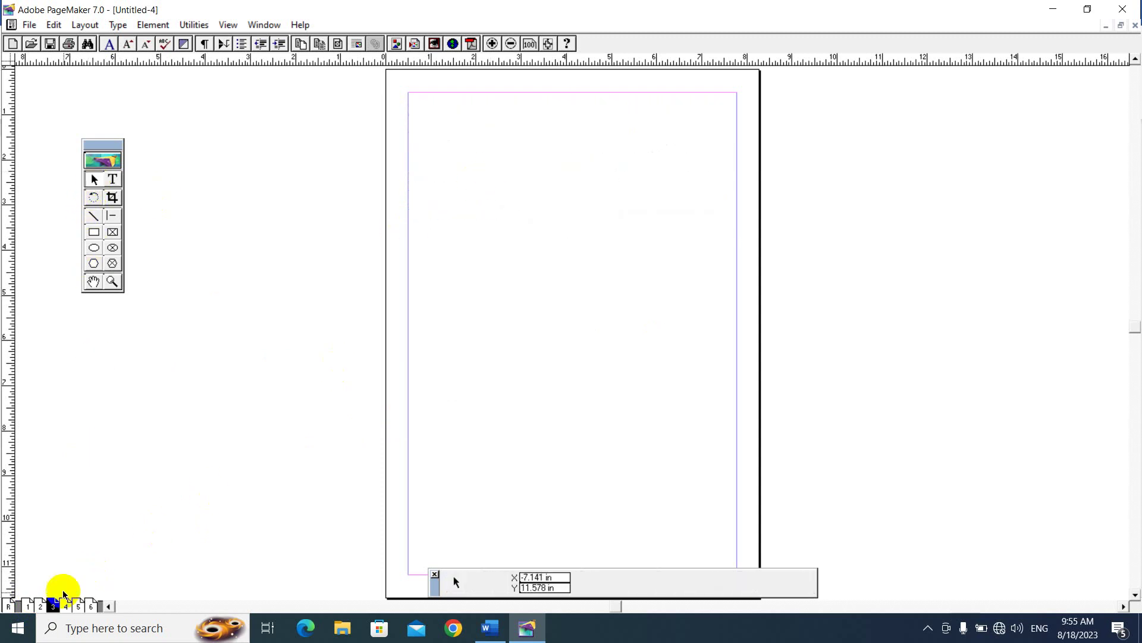
# Delete page 2's text block and both text blocks on page 1
pyautogui.click(40, 605)
pyautogui.click(507, 132)
pyautogui.press('Delete')
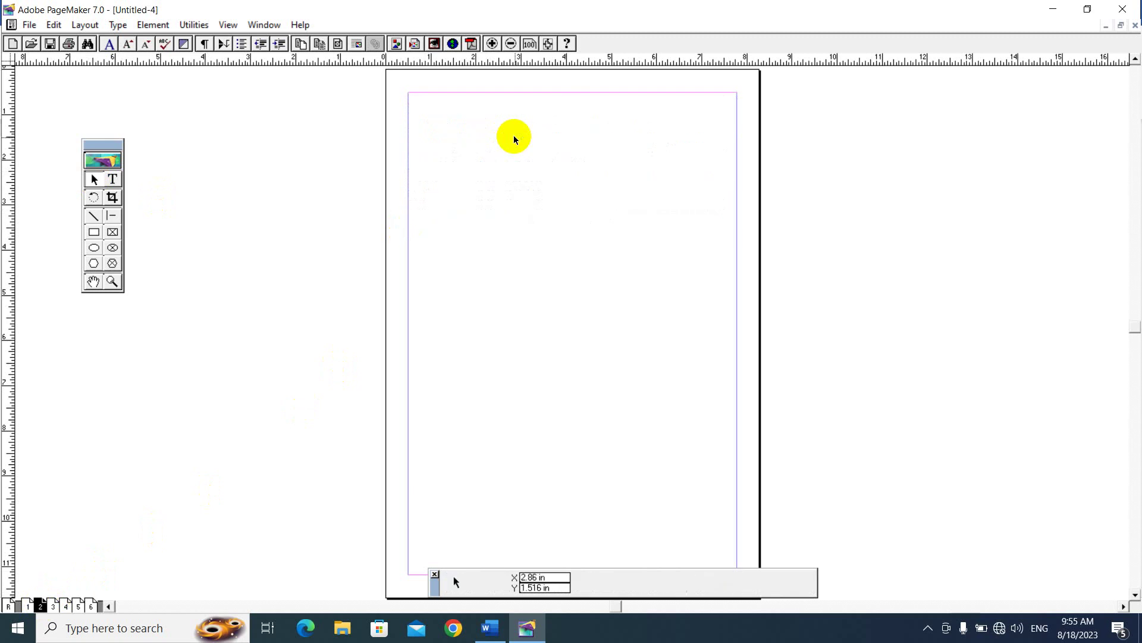
pyautogui.click(28, 606)
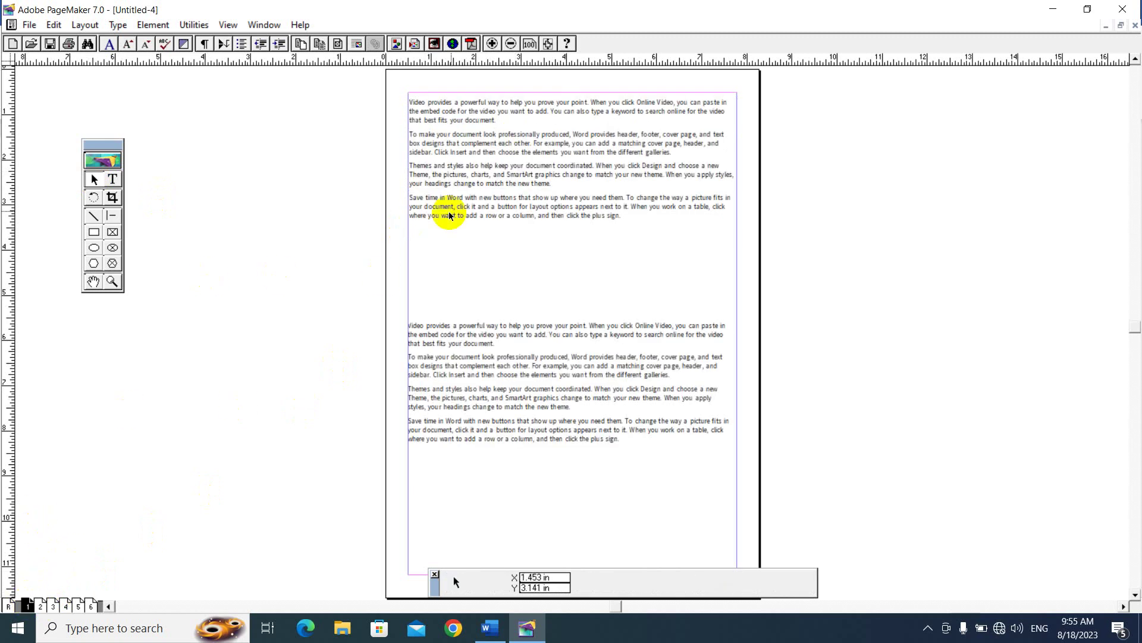
pyautogui.click(499, 166)
pyautogui.press('Delete')
pyautogui.click(510, 379)
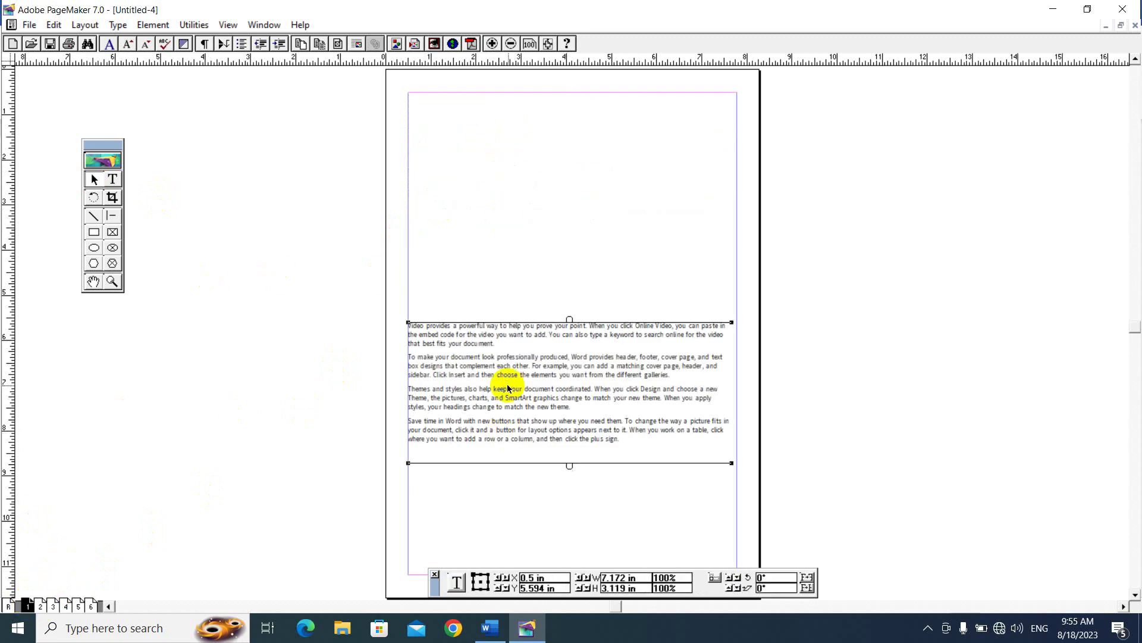
pyautogui.press('Delete')
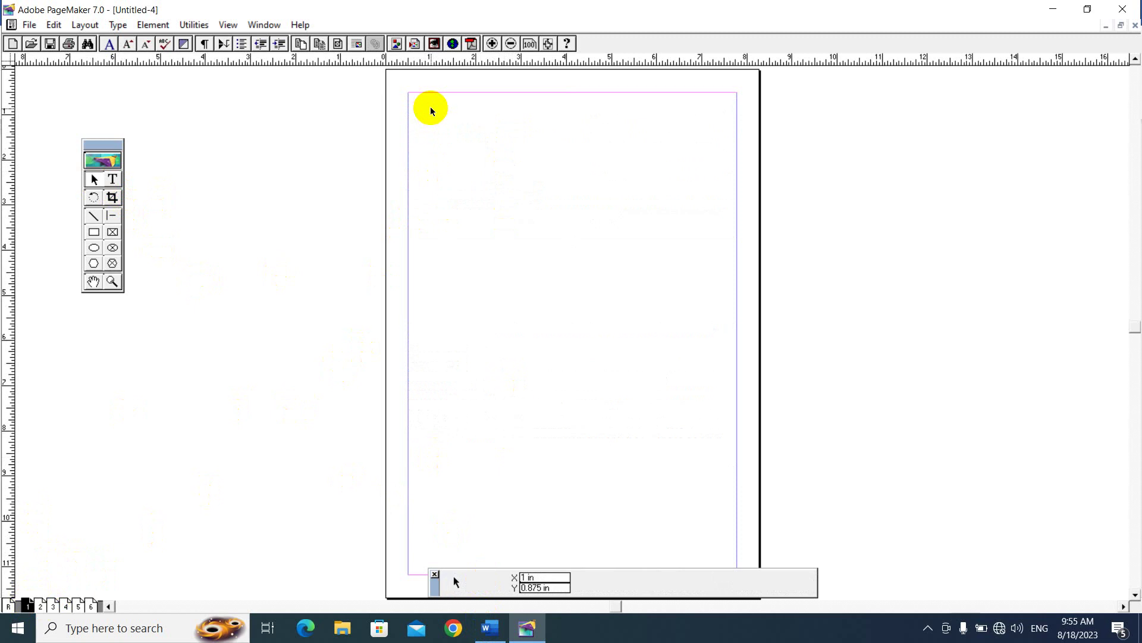
# In Word, append twenty sample paragraphs with =rand(20) on the empty last line
pyautogui.click(489, 628)
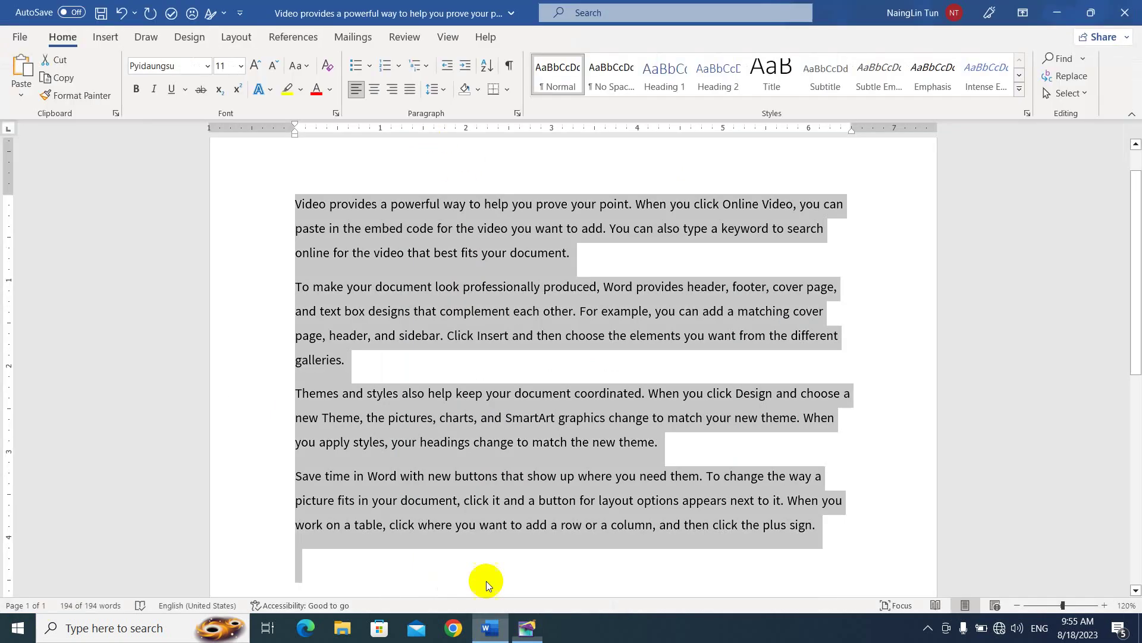
pyautogui.scroll(-2, 491, 301)
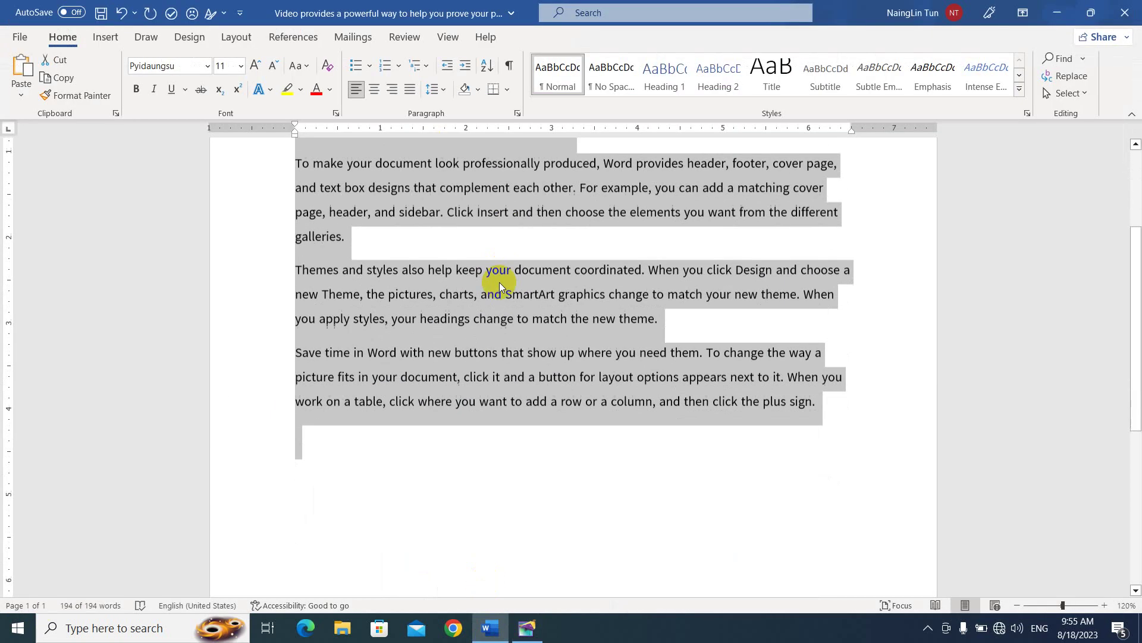
pyautogui.click(309, 435)
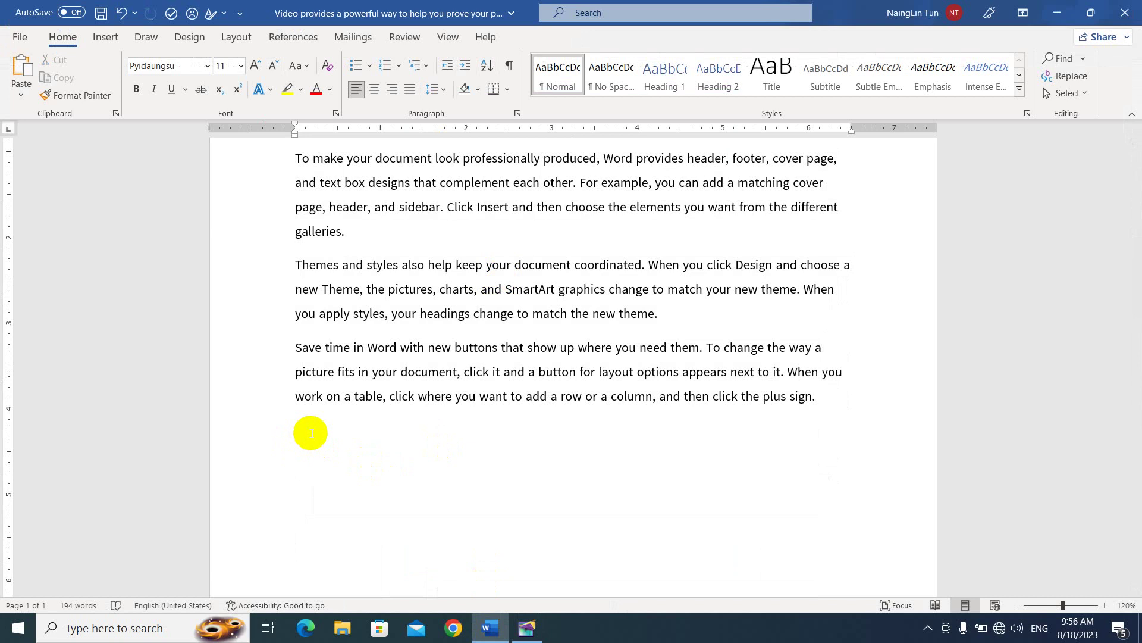
pyautogui.write('=')
pyautogui.write('rand')
pyautogui.write('(')
pyautogui.write('20')
pyautogui.write(')')
pyautogui.press('Return')
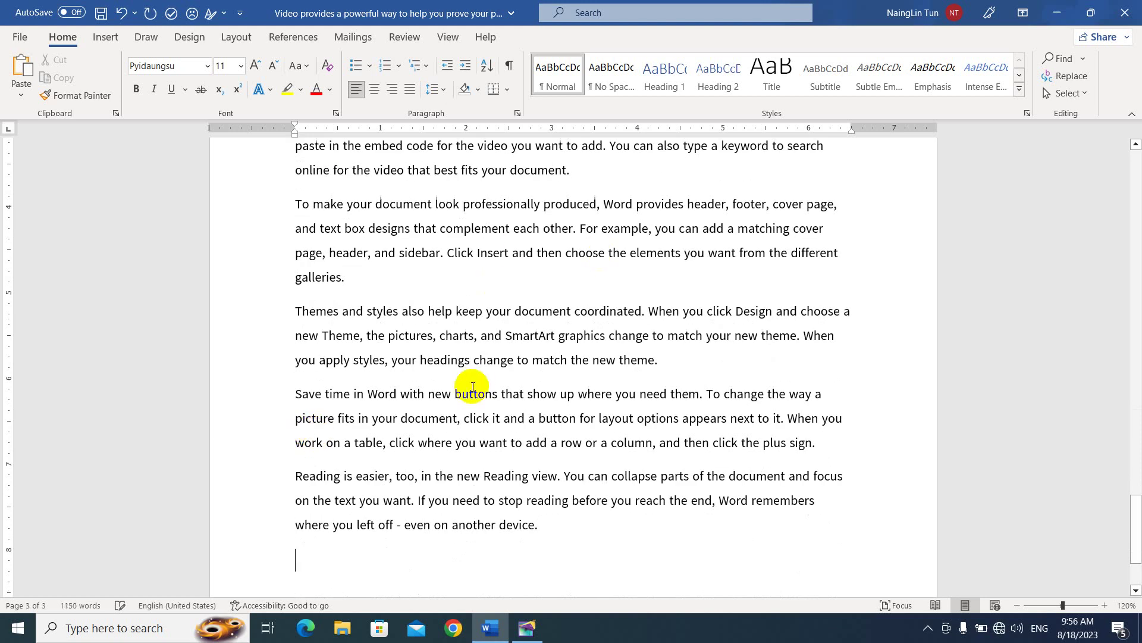
# Select the entire 1150-word document and switch back to PageMaker
pyautogui.scroll(2, 473, 387)
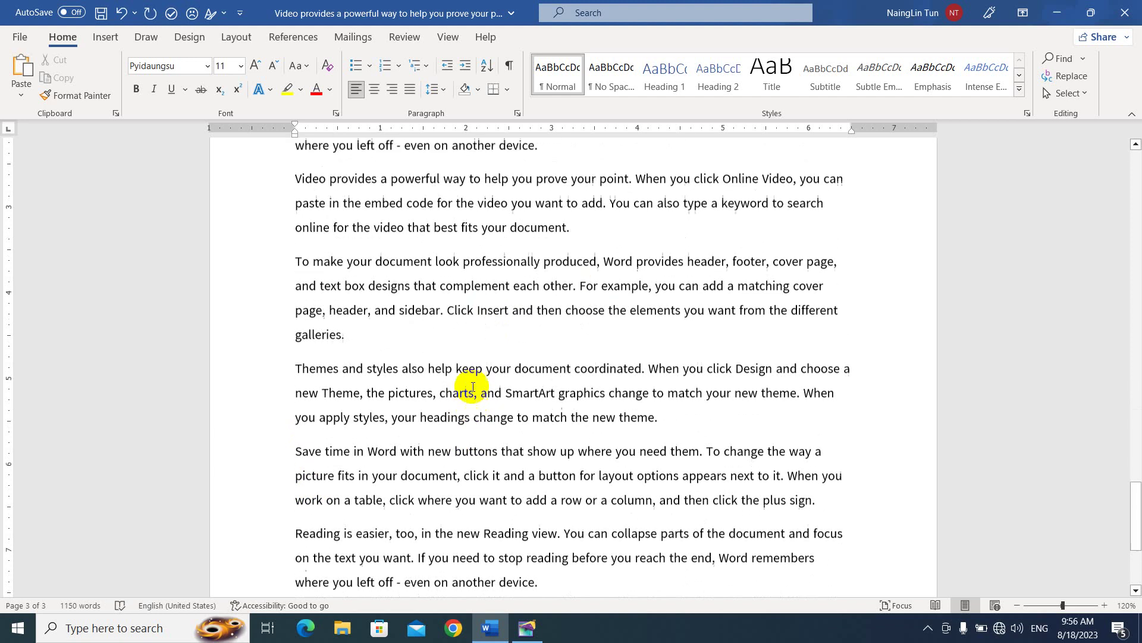
pyautogui.scroll(1, 473, 386)
pyautogui.hotkey('ctrl', 'a')
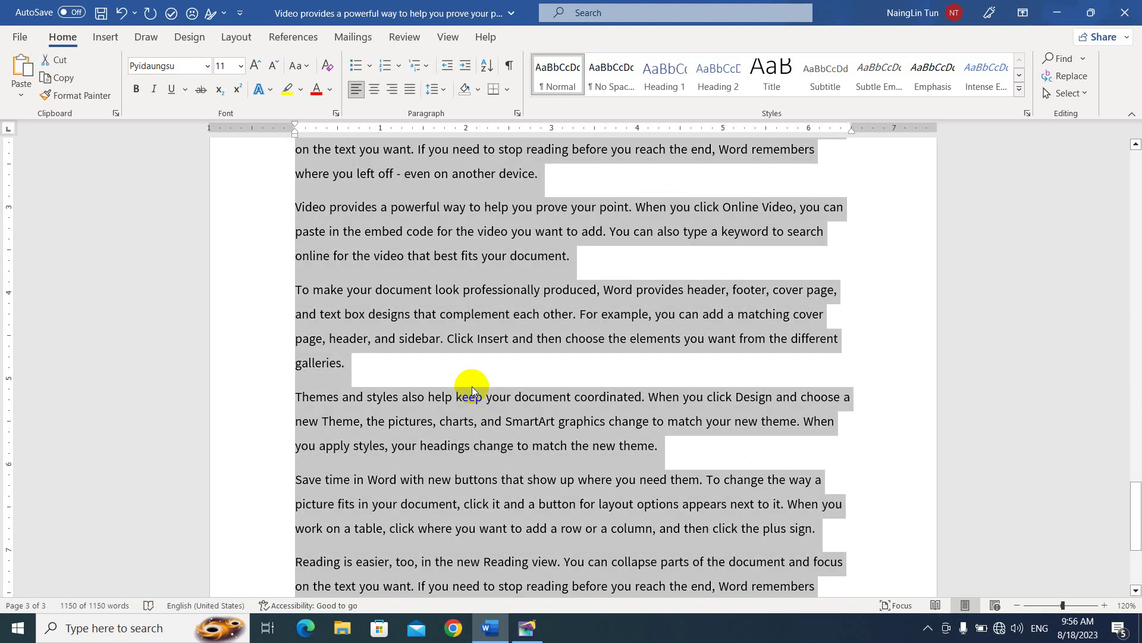
pyautogui.click(526, 628)
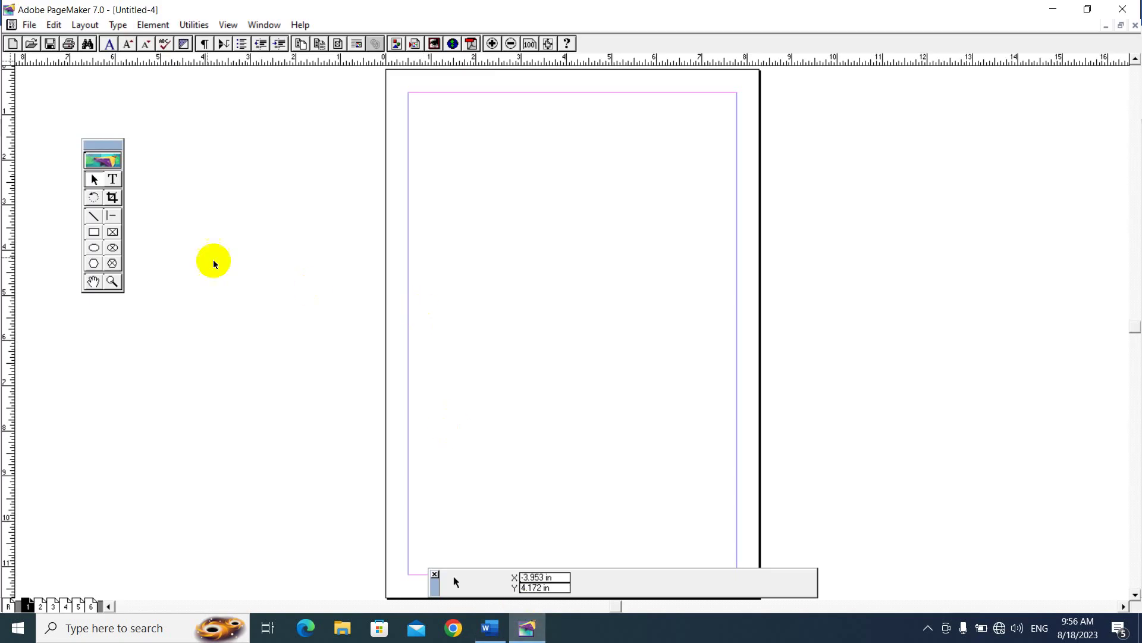
# Paste the Word text at page 1's top-left margin with the Text tool, then check page 2
pyautogui.click(112, 178)
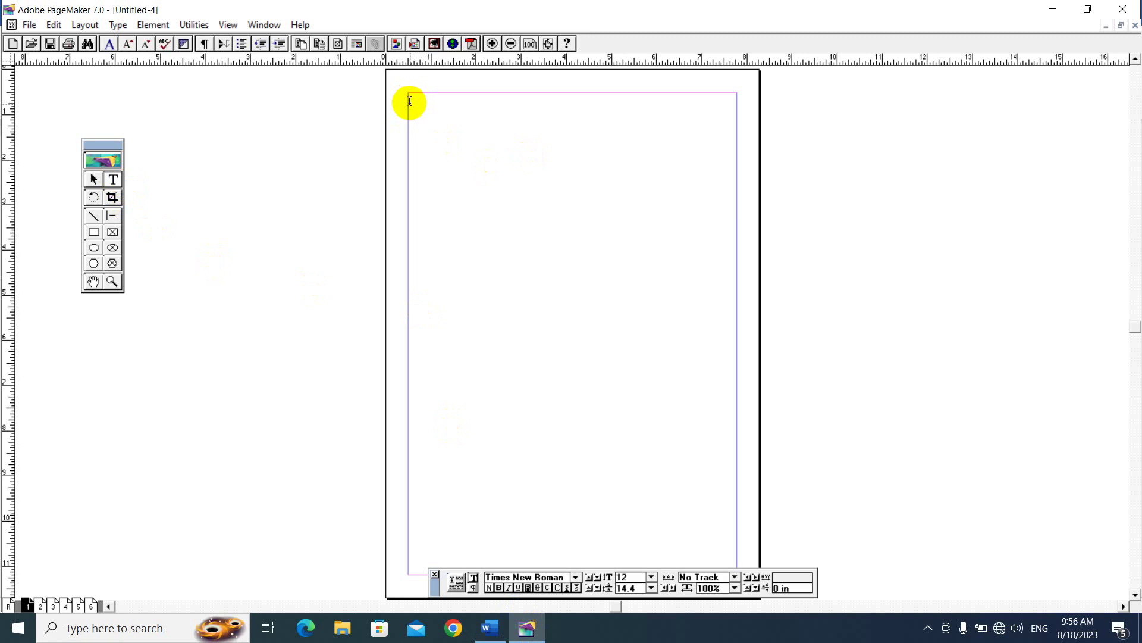
pyautogui.click(410, 97)
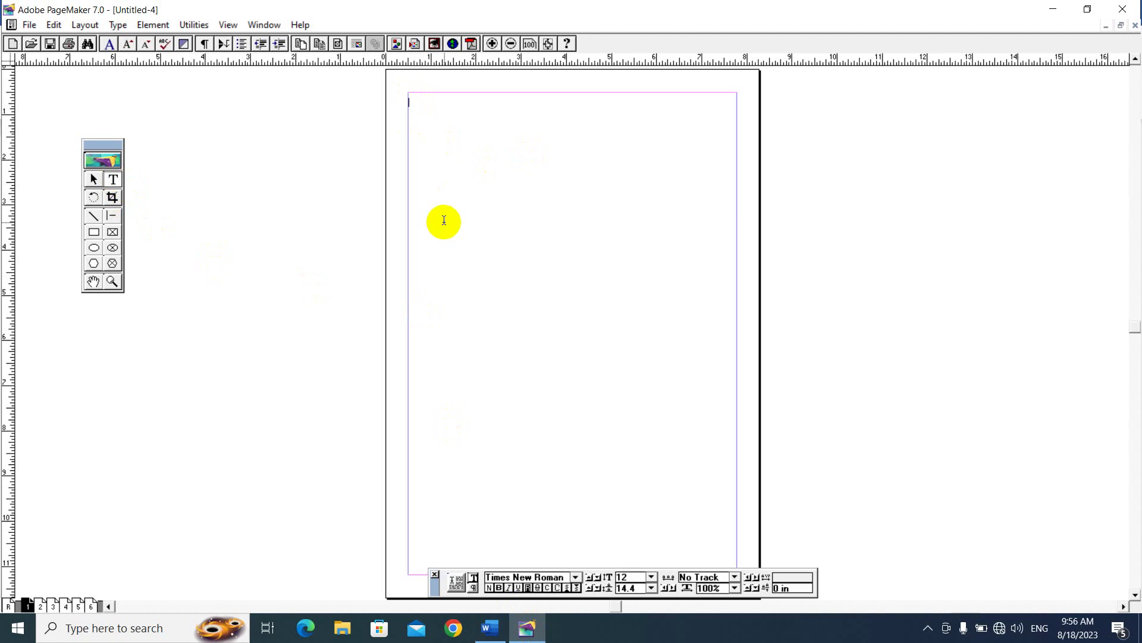
pyautogui.hotkey('ctrl', 'v')
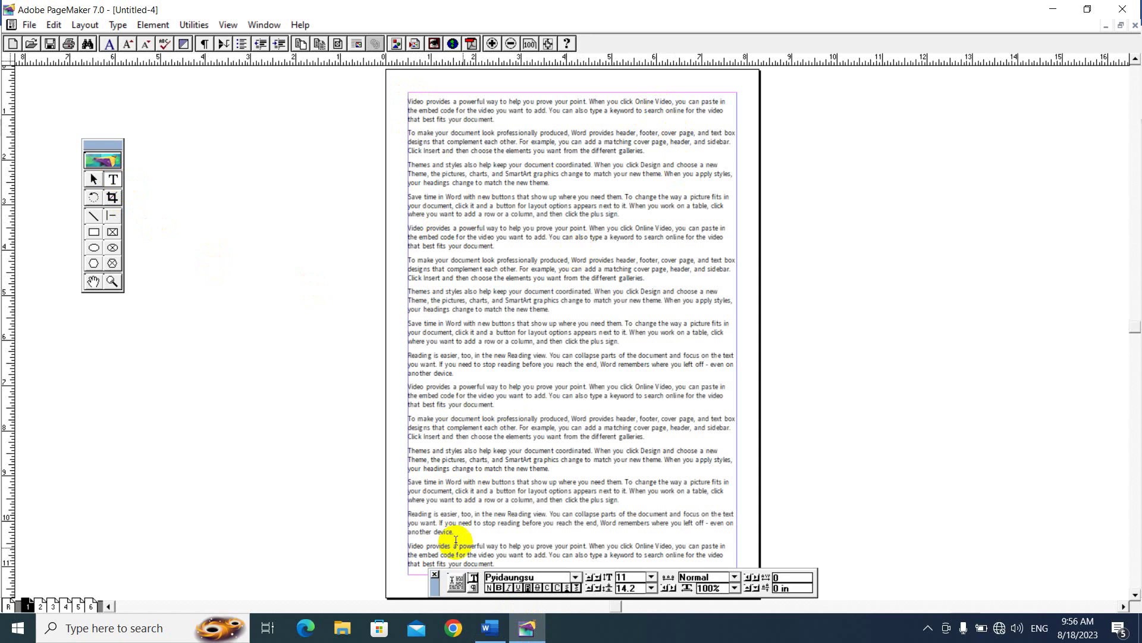
pyautogui.click(40, 606)
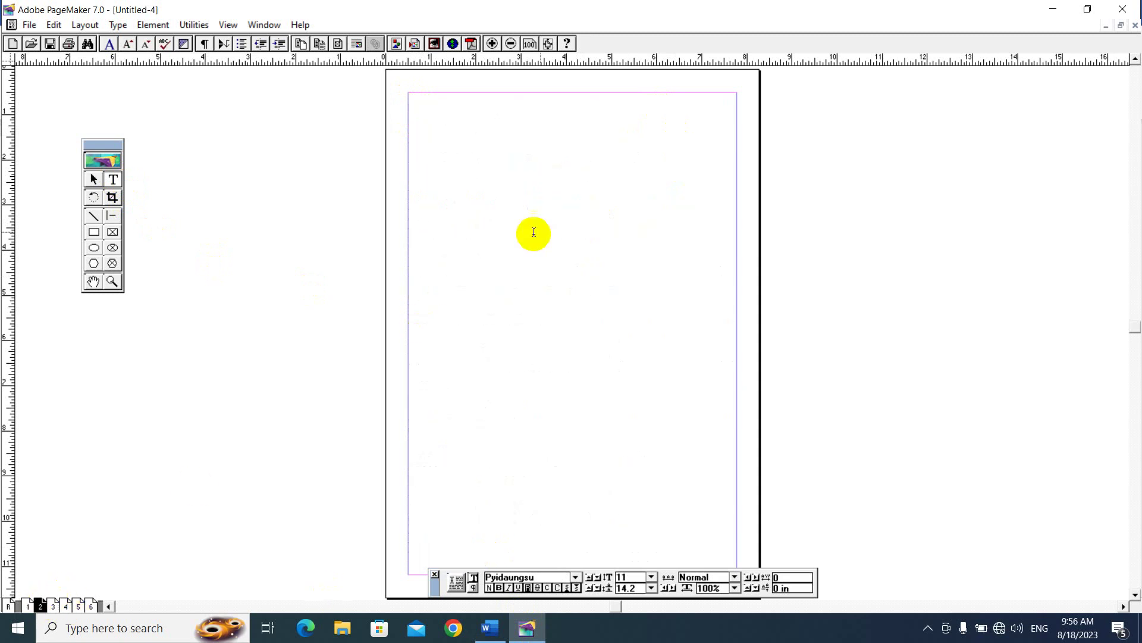
pyautogui.click(28, 606)
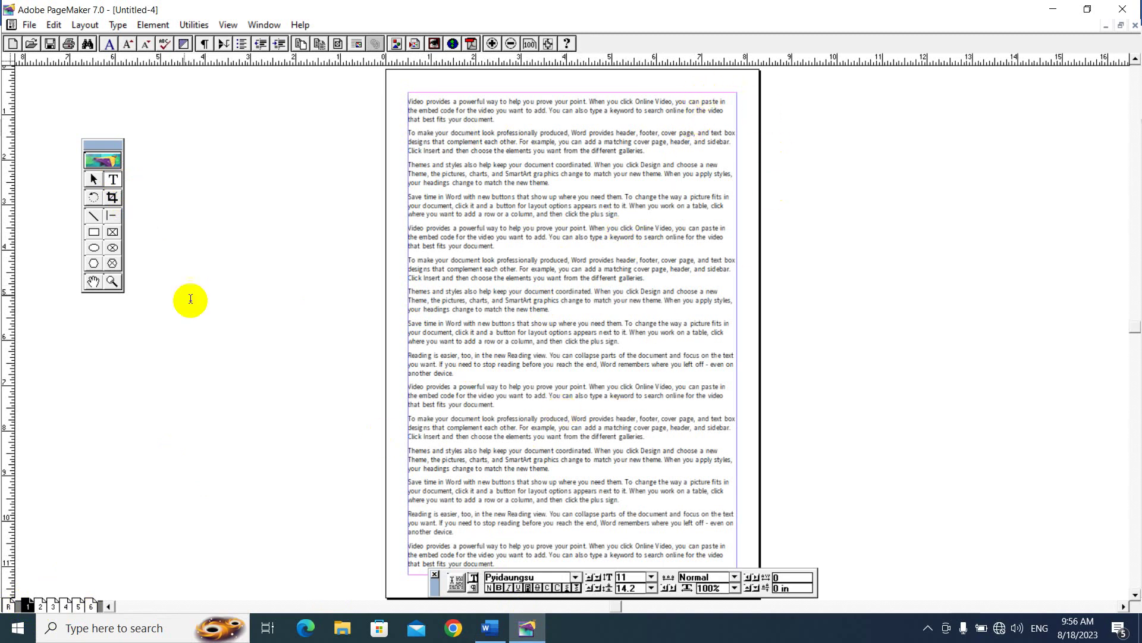
# Zoom in and select page 1's pasted text block with the Pointer tool to show its windowshades
pyautogui.click(94, 178)
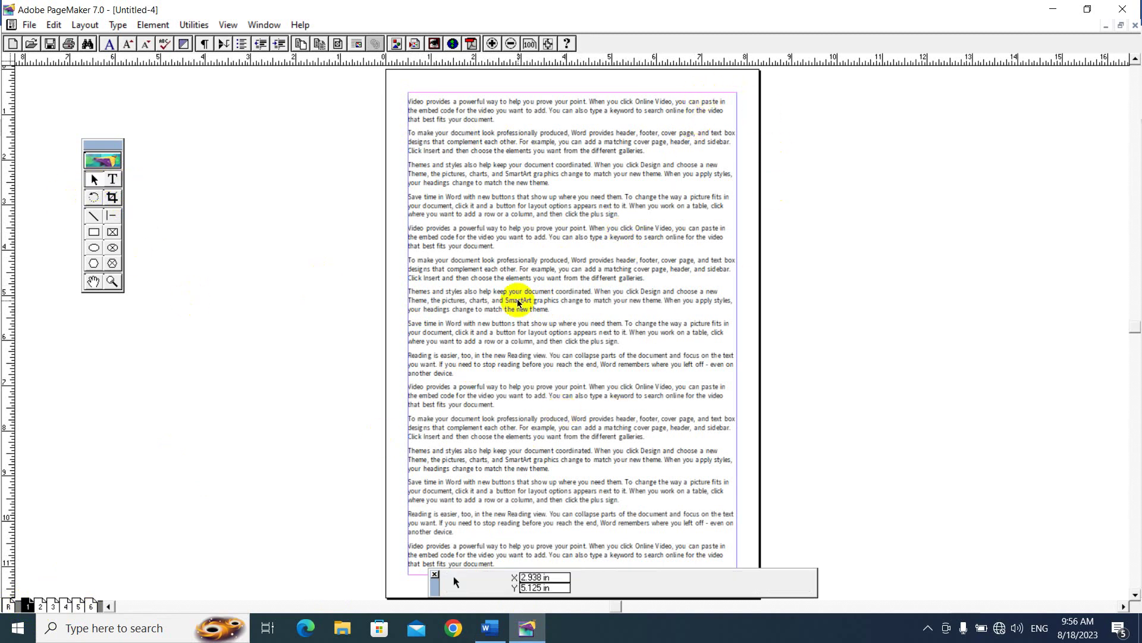
pyautogui.hotkey('ctrl', '=')
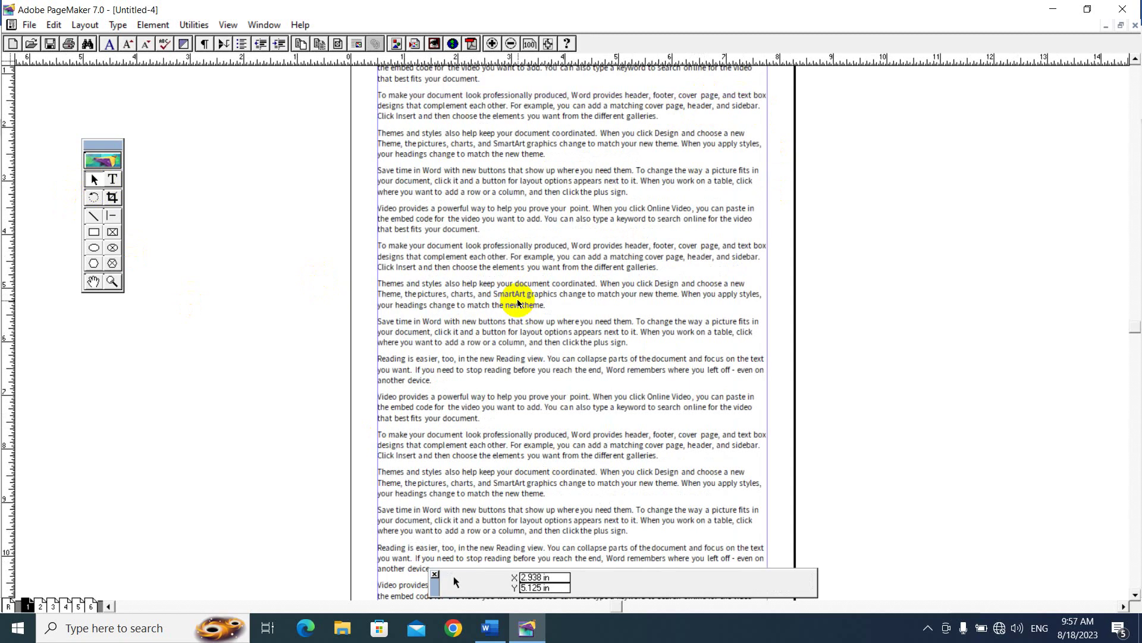
pyautogui.hotkey('ctrl', '=')
pyautogui.scroll(-3, 511, 357)
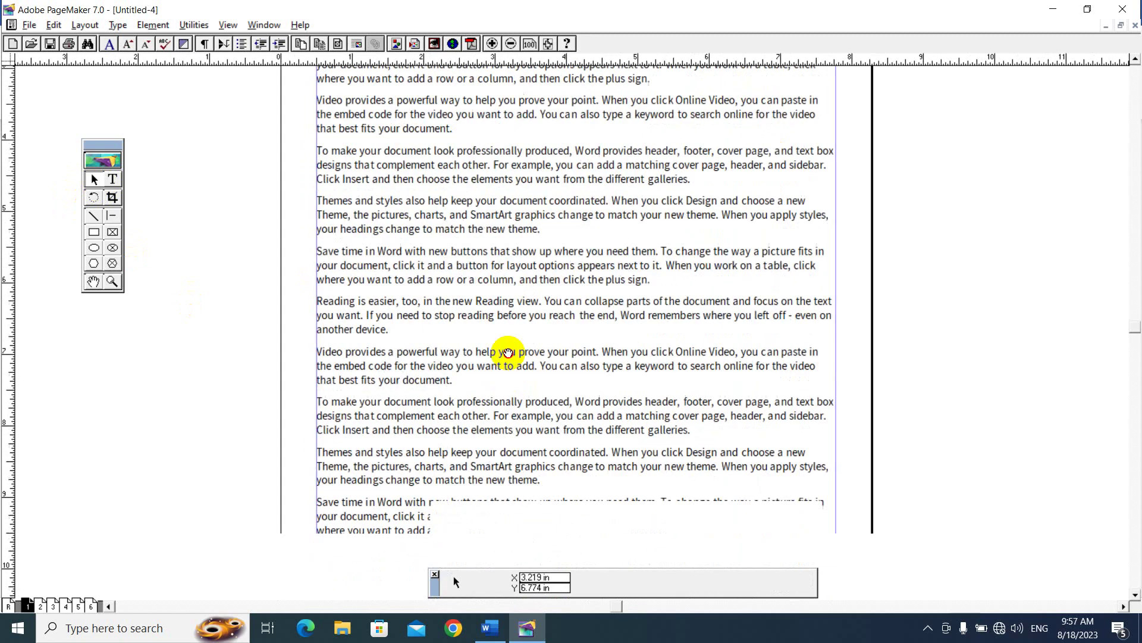
pyautogui.scroll(-3, 511, 303)
pyautogui.scroll(-3, 521, 265)
pyautogui.scroll(-2, 522, 256)
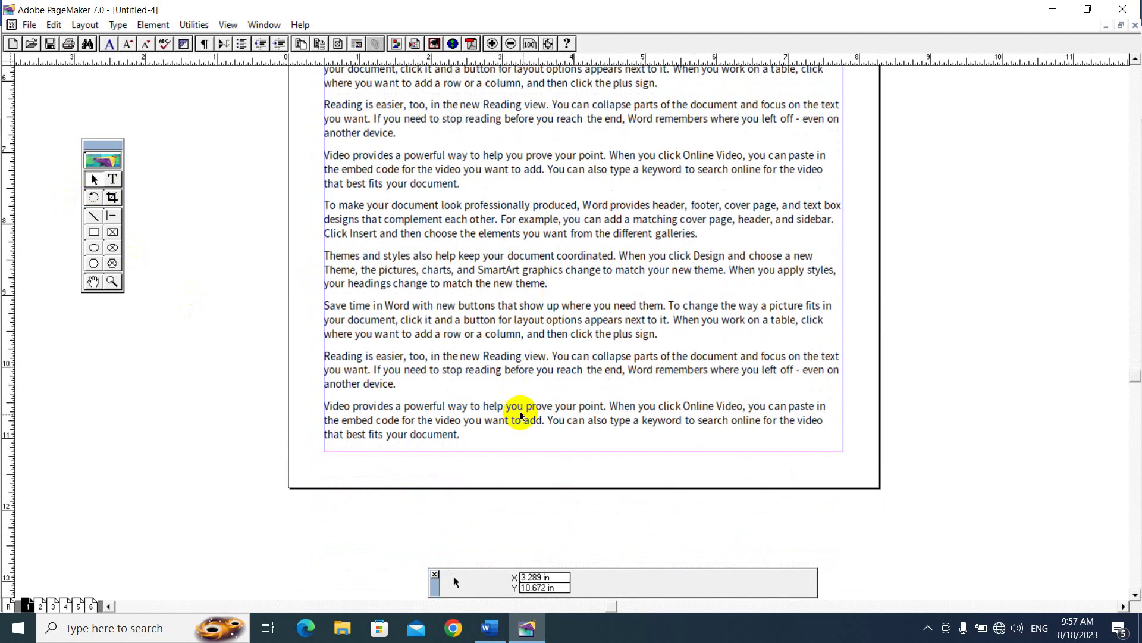
pyautogui.click(536, 420)
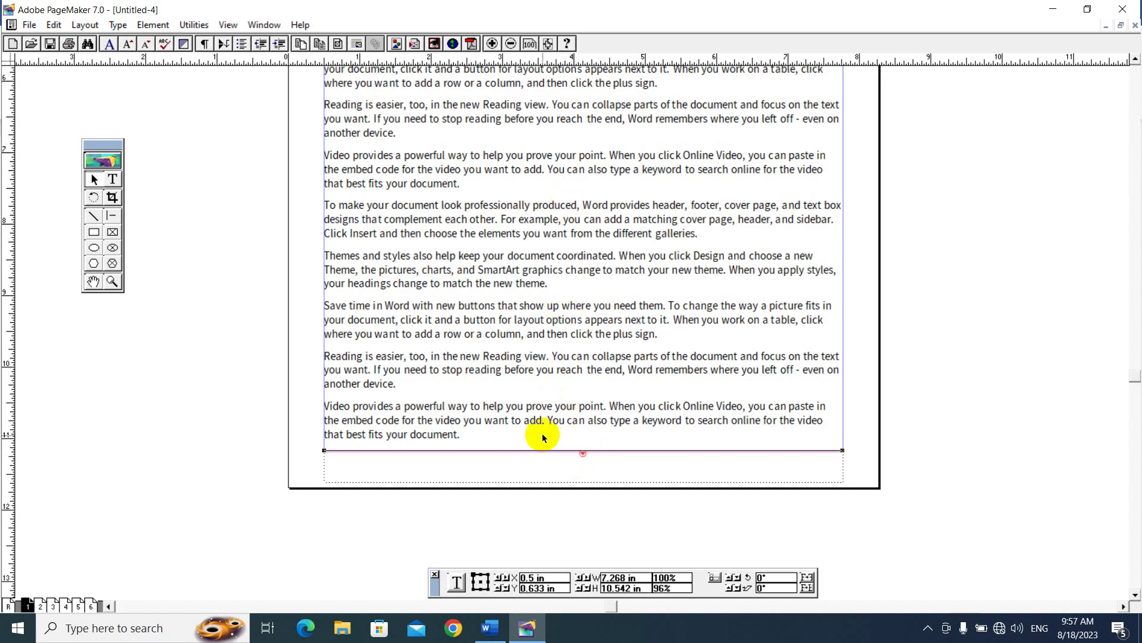
pyautogui.click(41, 606)
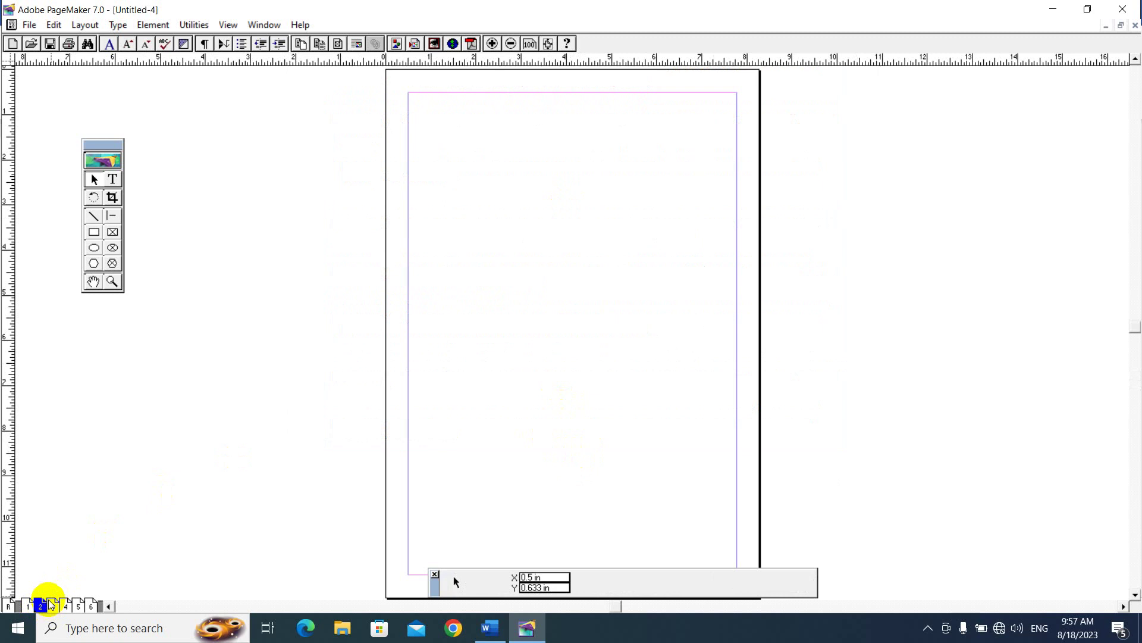
pyautogui.click(28, 606)
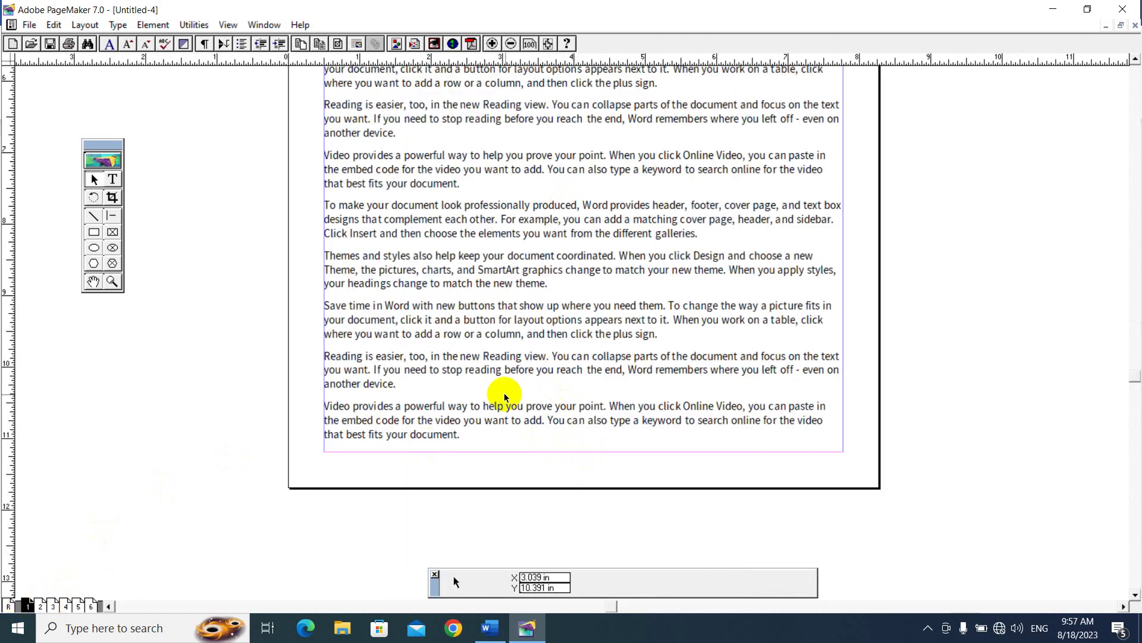
pyautogui.click(505, 392)
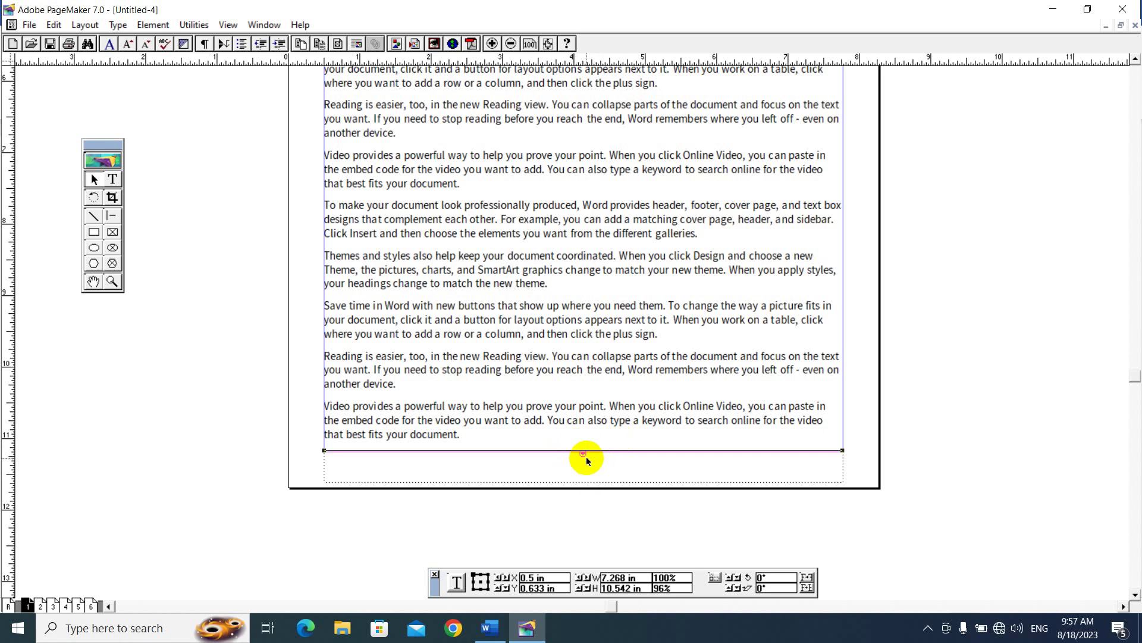
# Turn on Layout > Autoflow and confirm it is checked
pyautogui.click(89, 26)
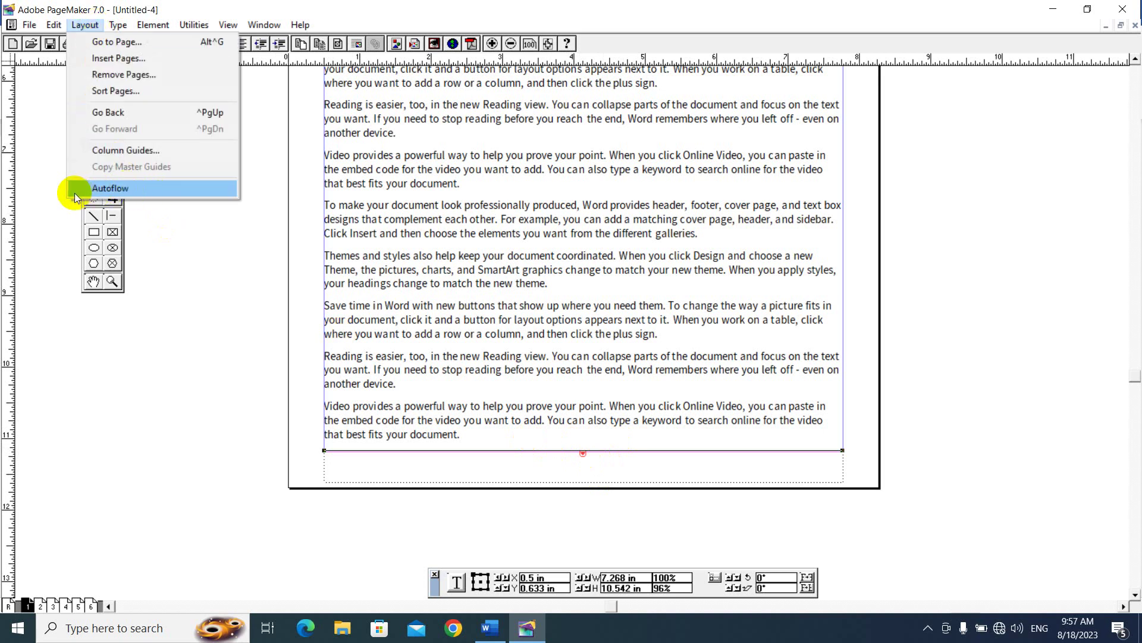
pyautogui.click(114, 189)
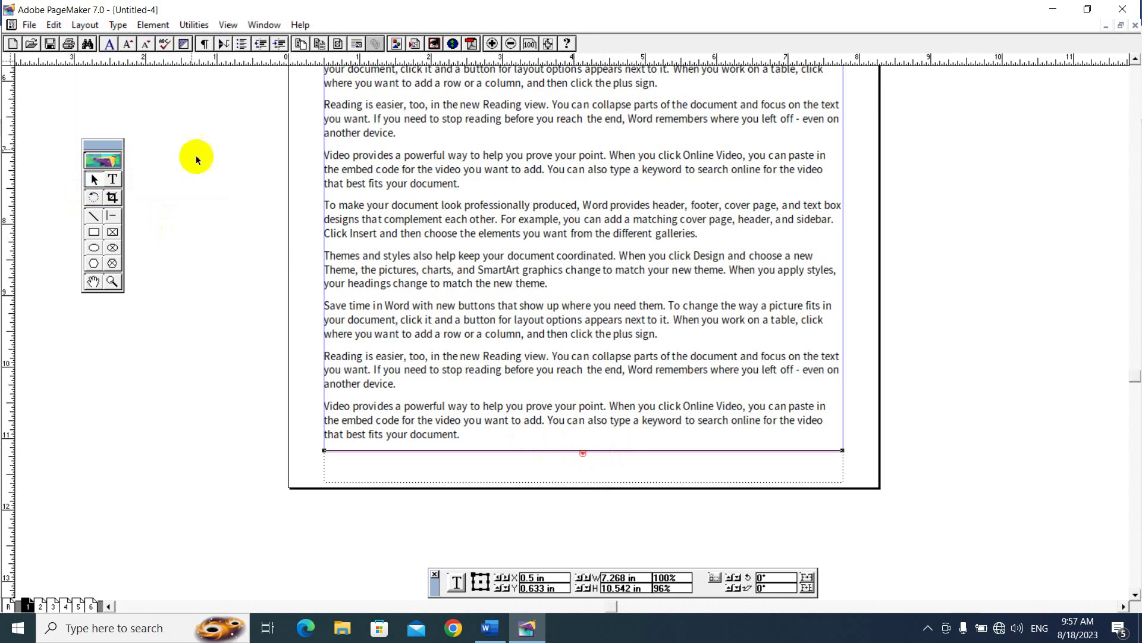
pyautogui.click(84, 24)
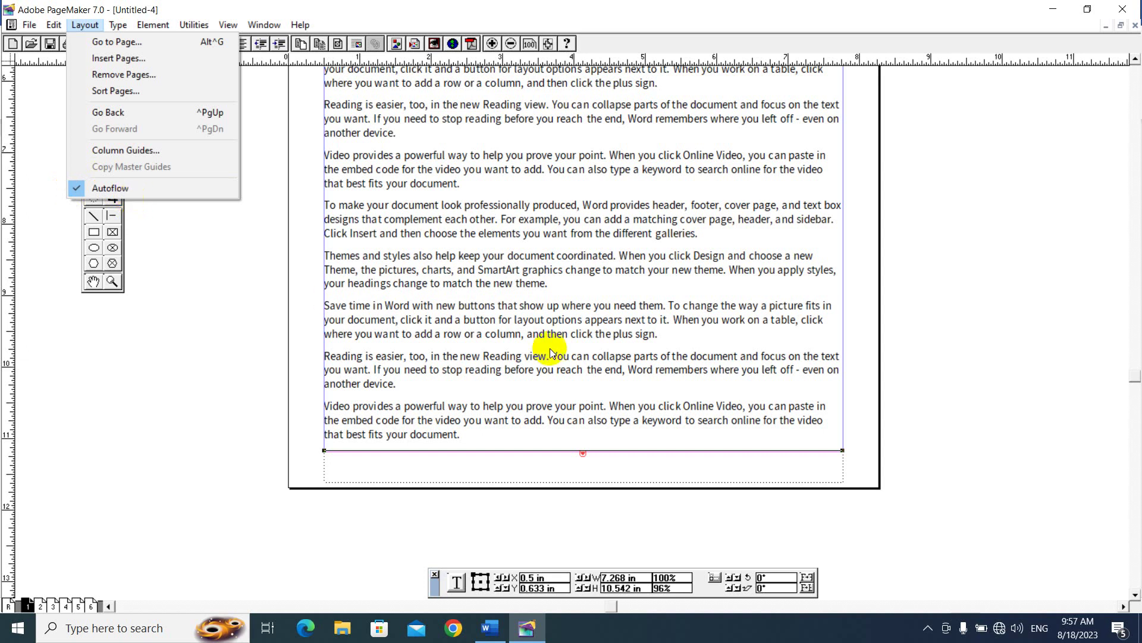
pyautogui.click(595, 339)
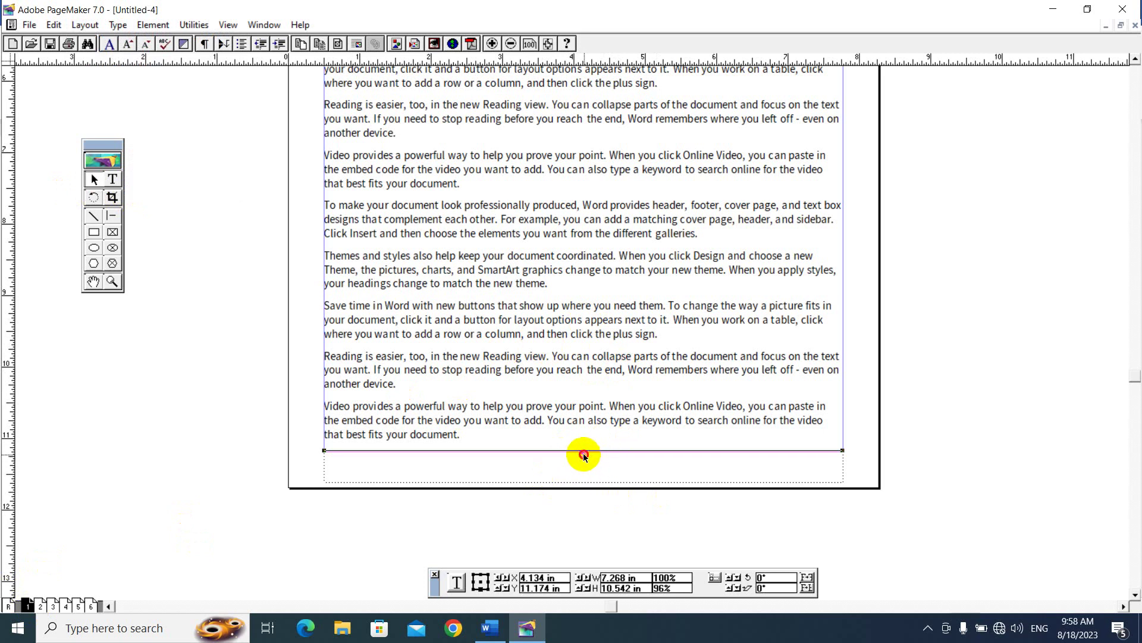
# Load page 1's overflow text and place it at page 2's top-left margin
pyautogui.click(584, 453)
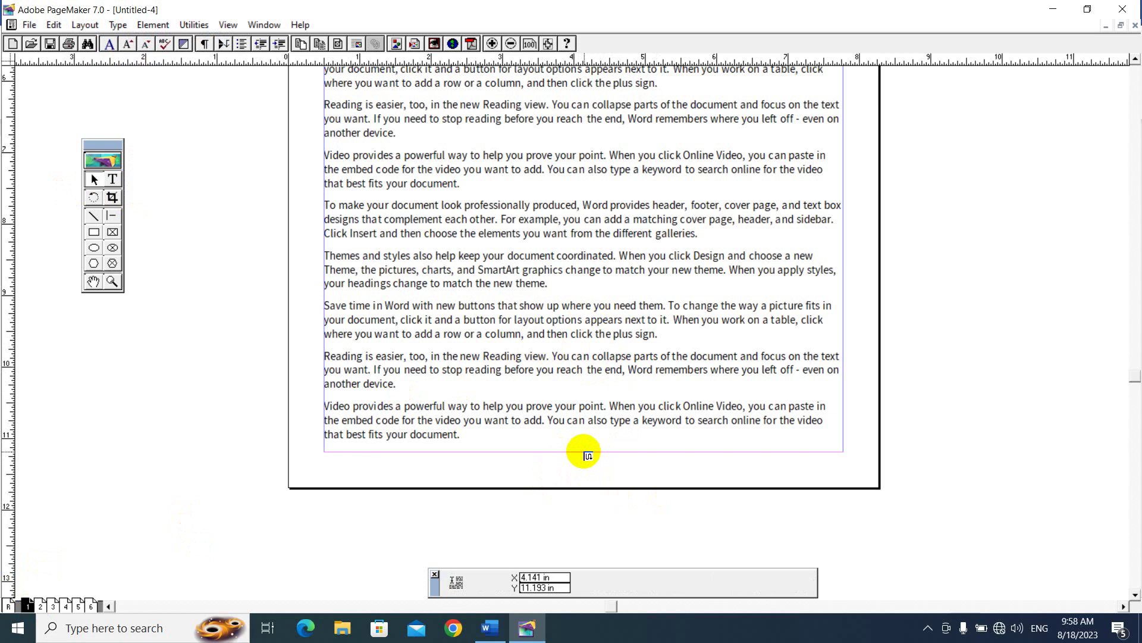
pyautogui.hotkey('ctrl', '=')
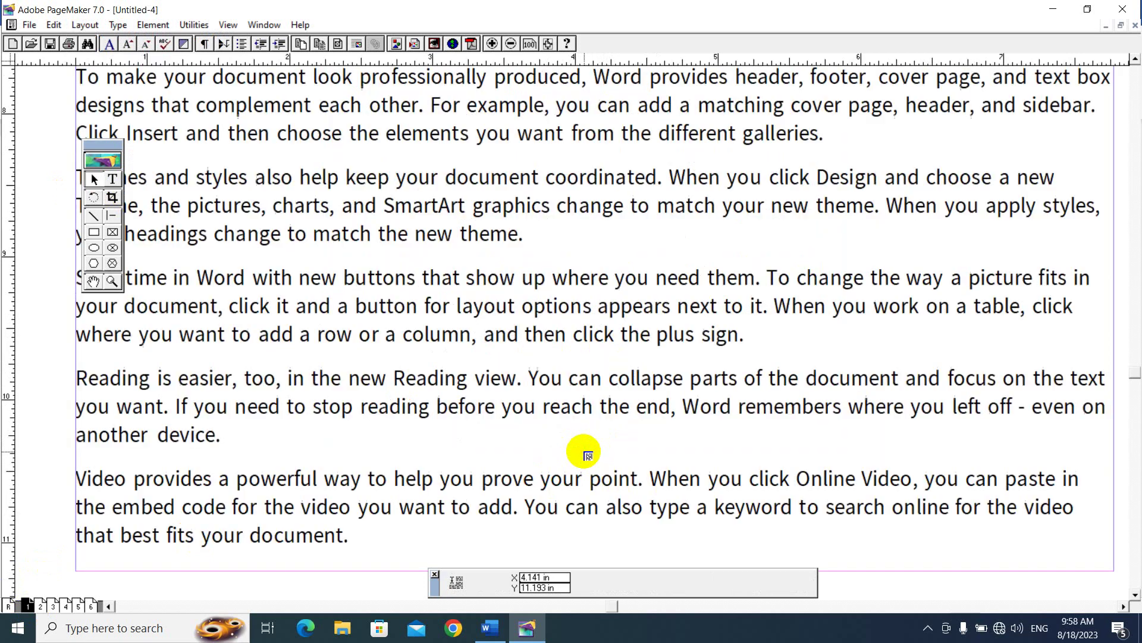
pyautogui.hotkey('ctrl', '=')
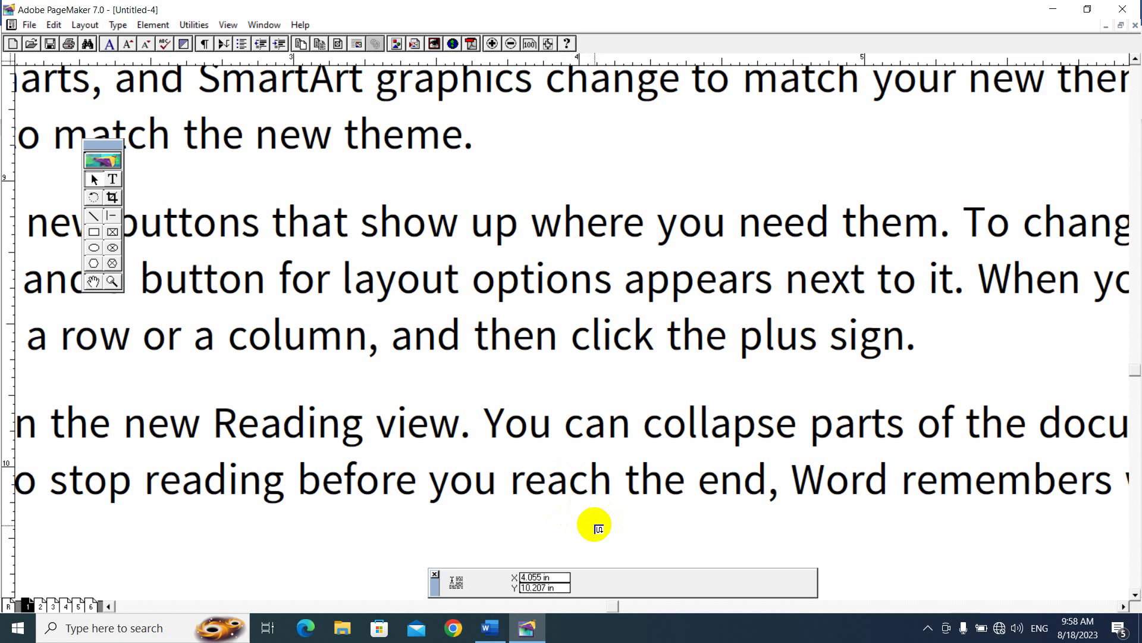
pyautogui.hotkey('ctrl', '0')
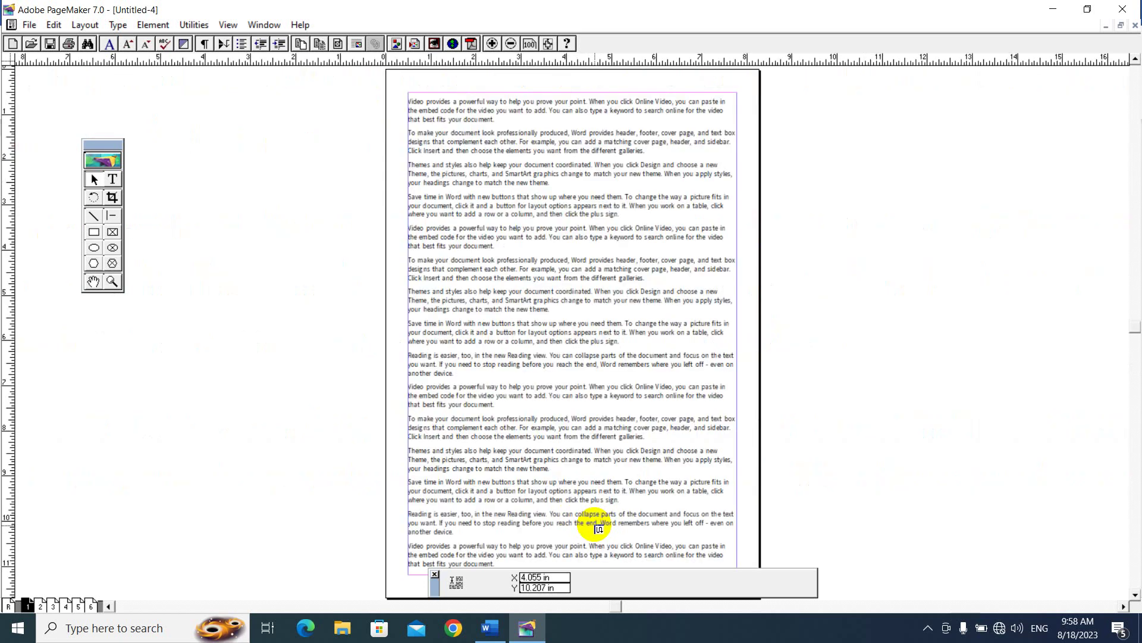
pyautogui.click(41, 605)
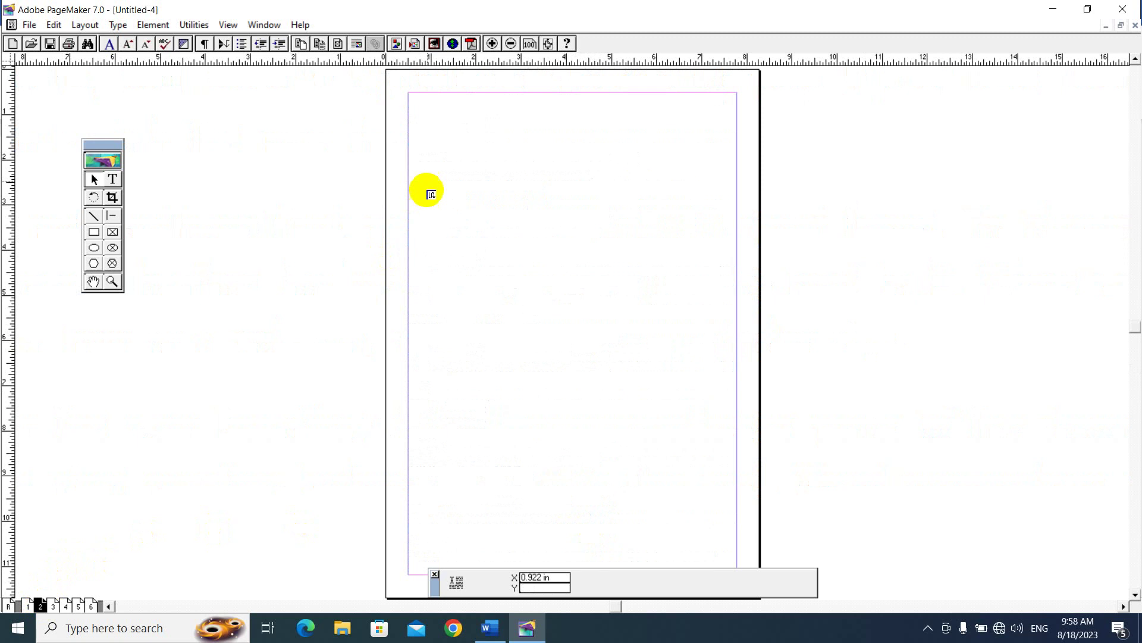
pyautogui.click(408, 93)
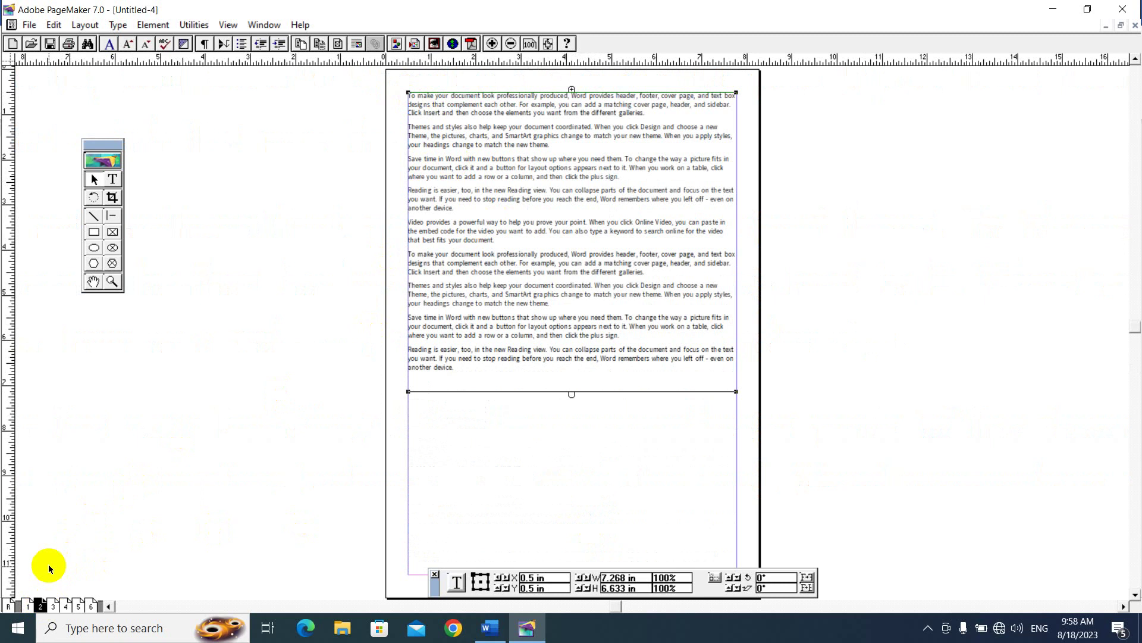
pyautogui.click(28, 604)
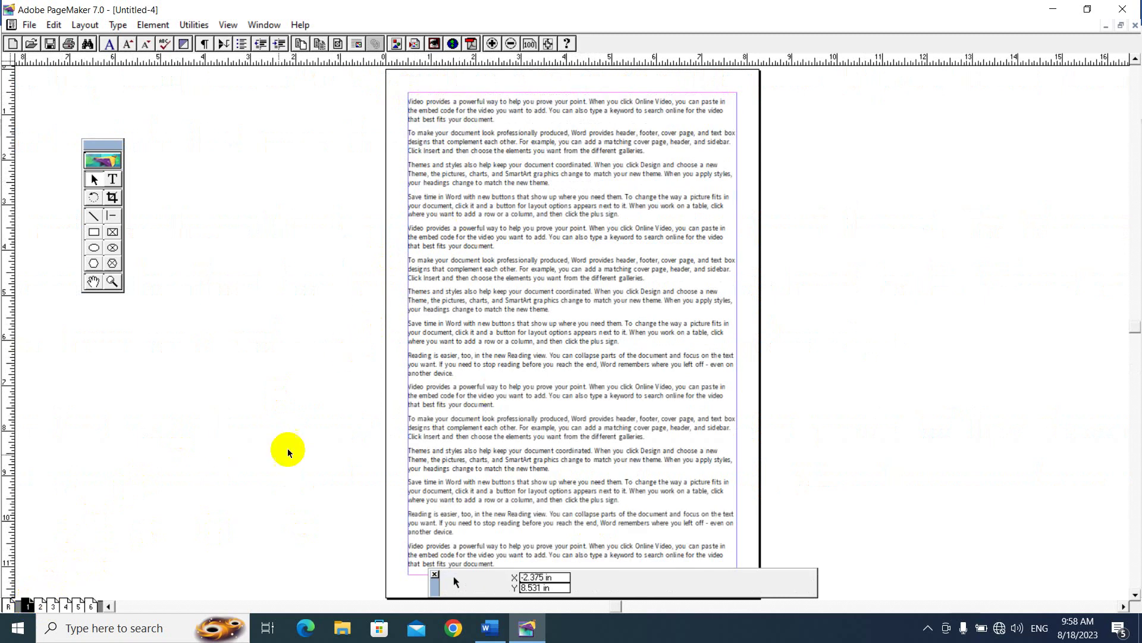
pyautogui.click(43, 604)
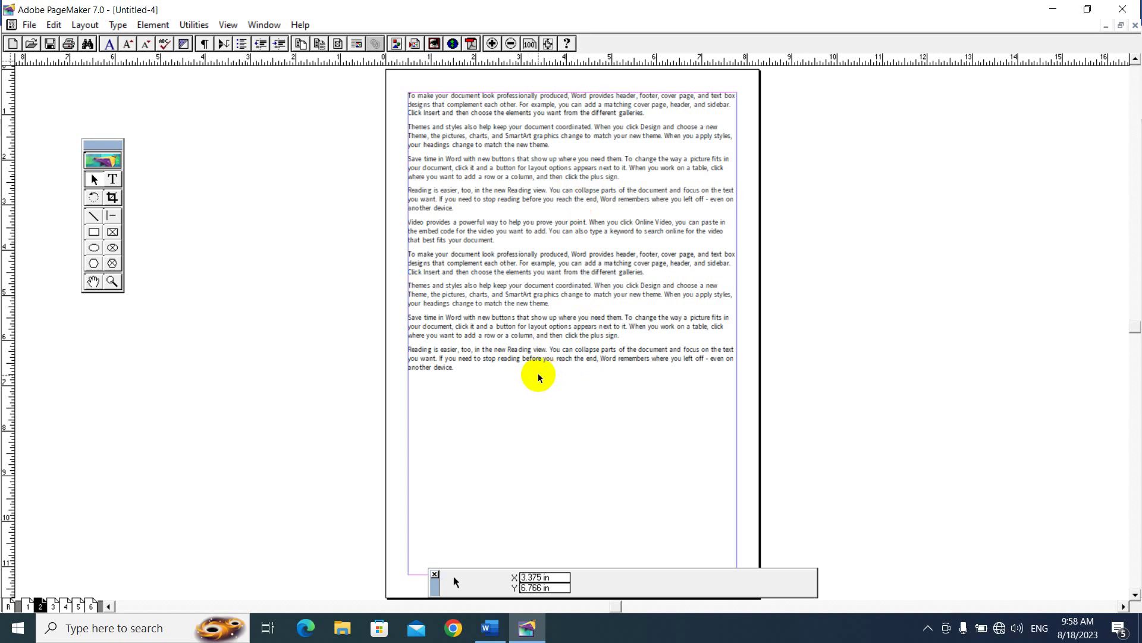
# Paste more text at the end of page 2's story with the Text tool
pyautogui.click(112, 179)
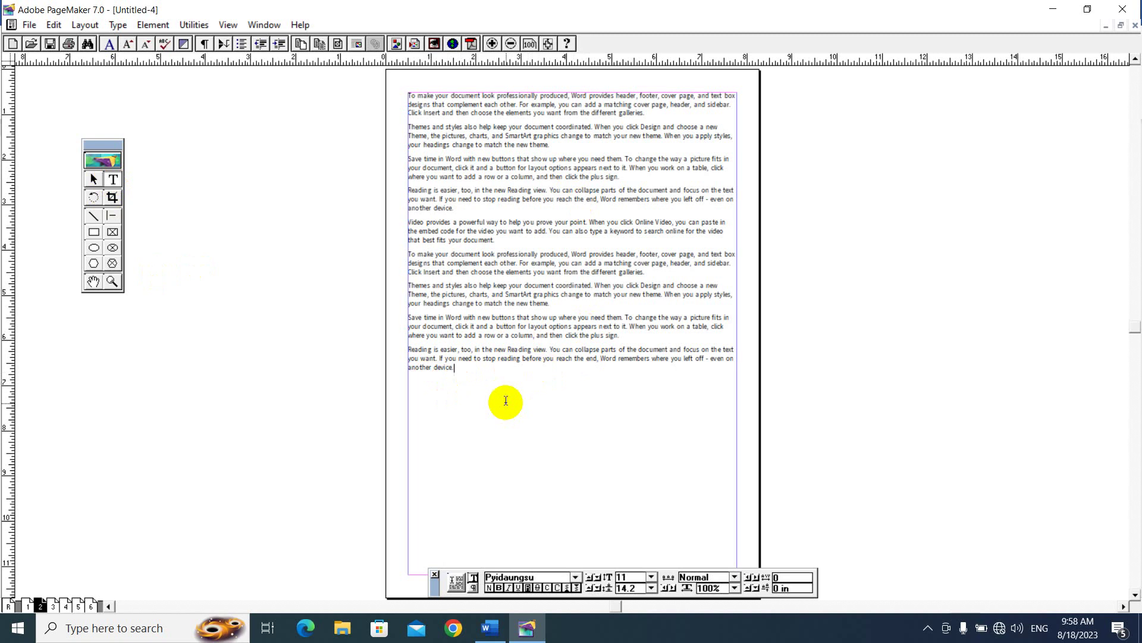
pyautogui.hotkey('ctrl', 'v')
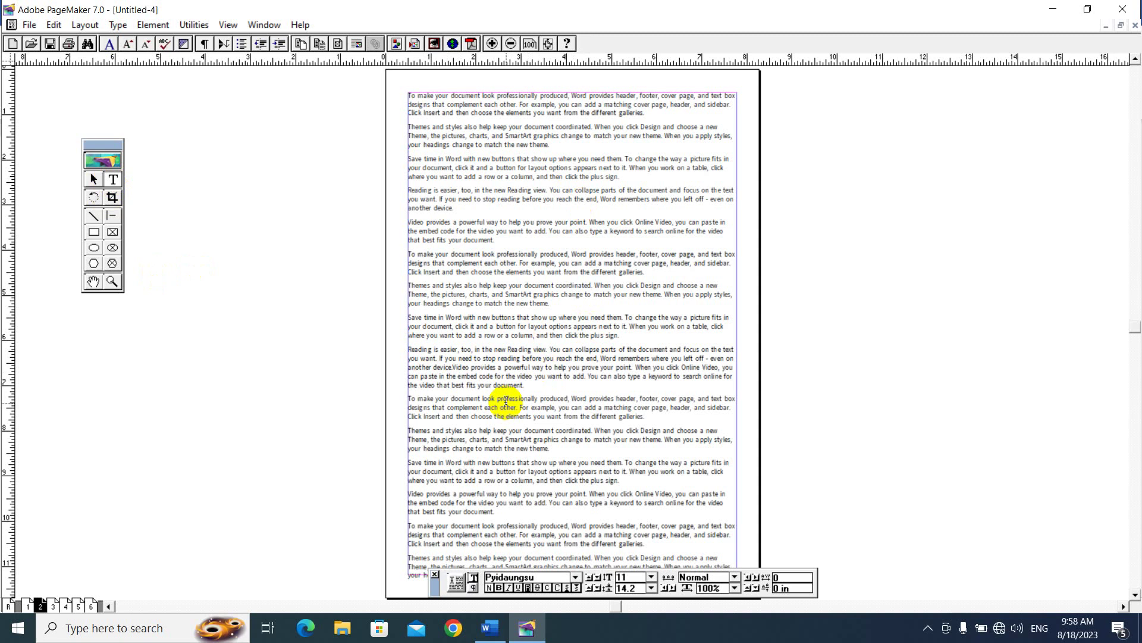
pyautogui.hotkey('ctrl', '1')
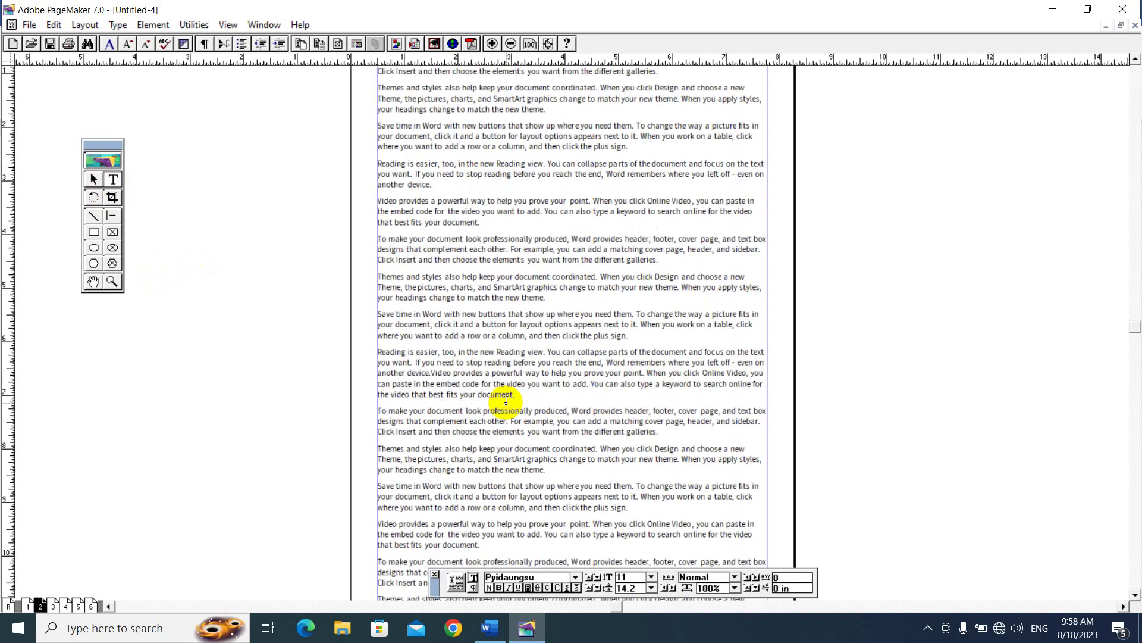
pyautogui.scroll(-2, 506, 400)
pyautogui.scroll(-3, 505, 398)
pyautogui.scroll(-3, 512, 416)
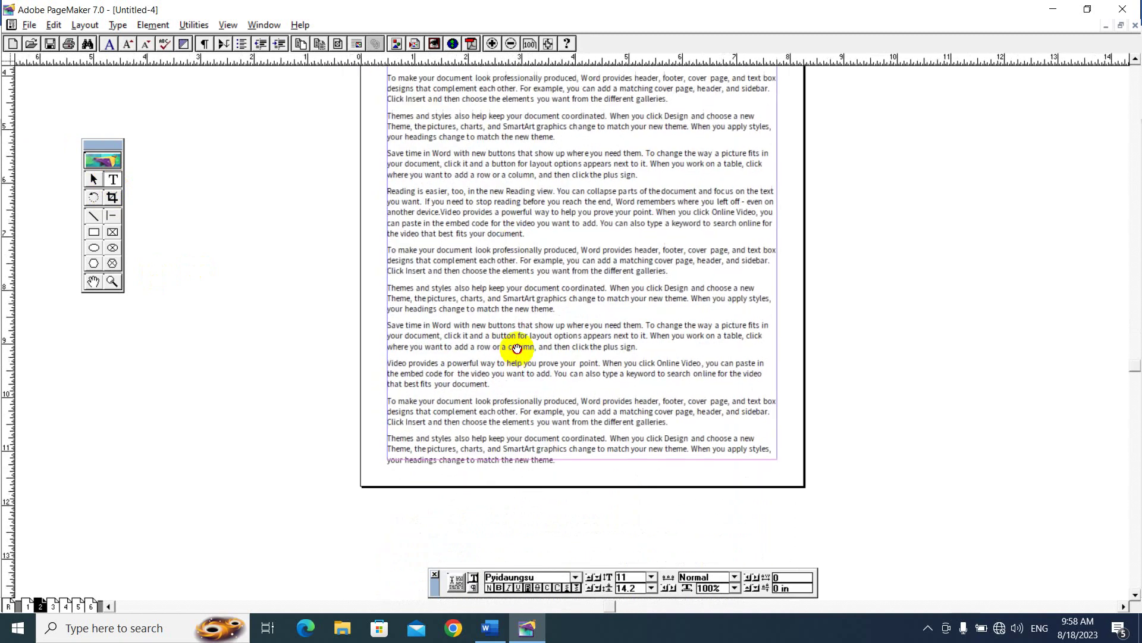
pyautogui.scroll(-1, 517, 492)
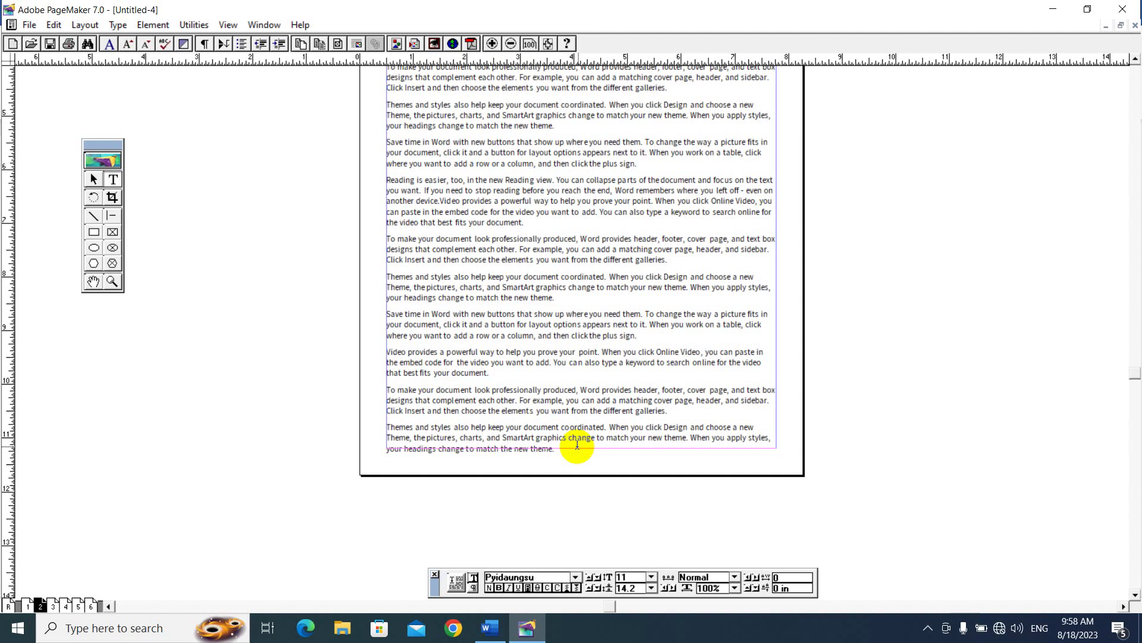
pyautogui.click(54, 605)
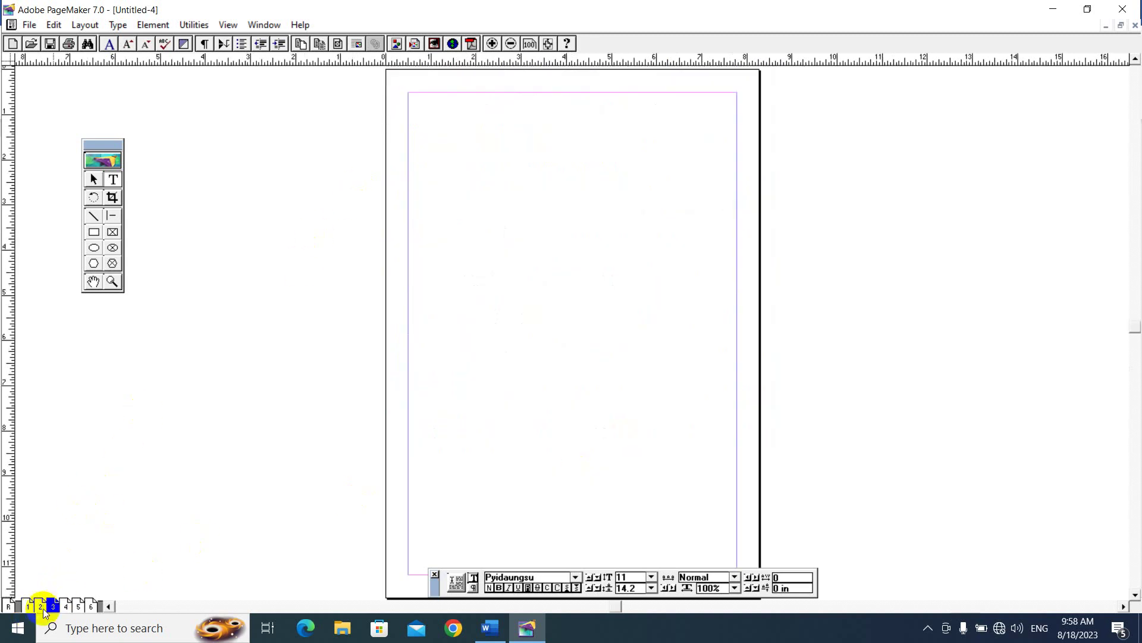
pyautogui.click(40, 605)
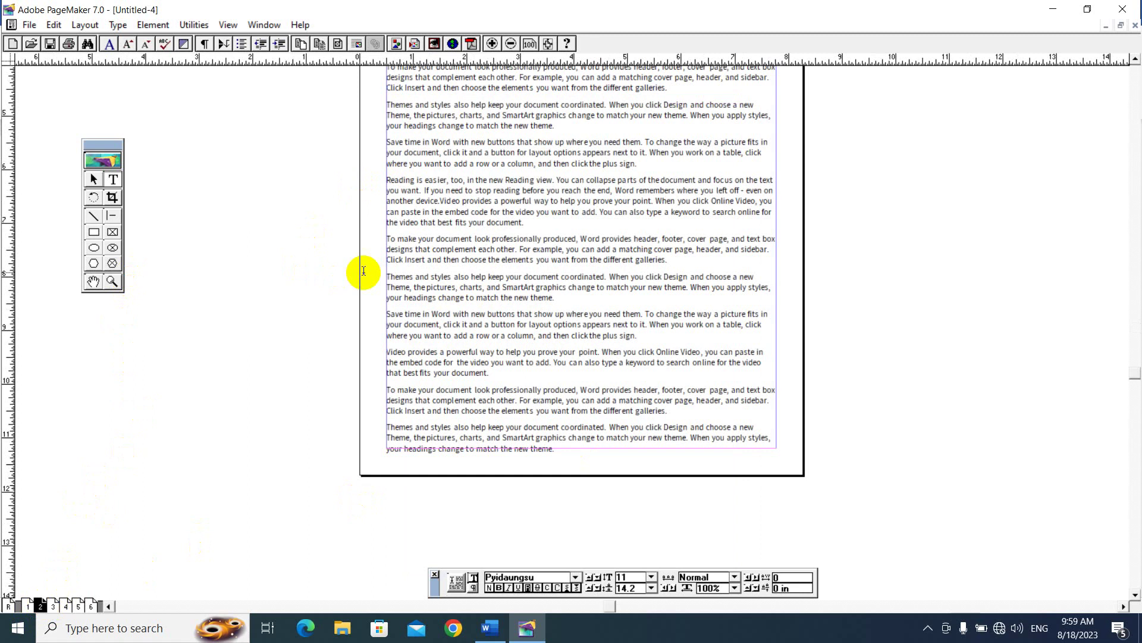
# Shorten page 2's text block from the bottom and load its overflow text
pyautogui.click(93, 178)
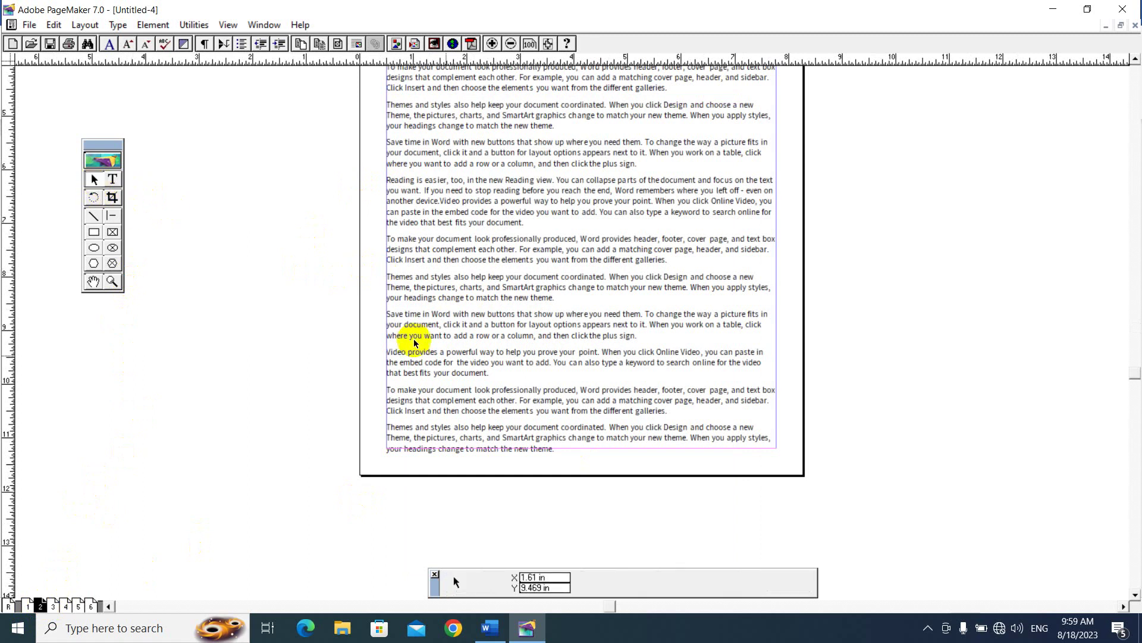
pyautogui.click(560, 419)
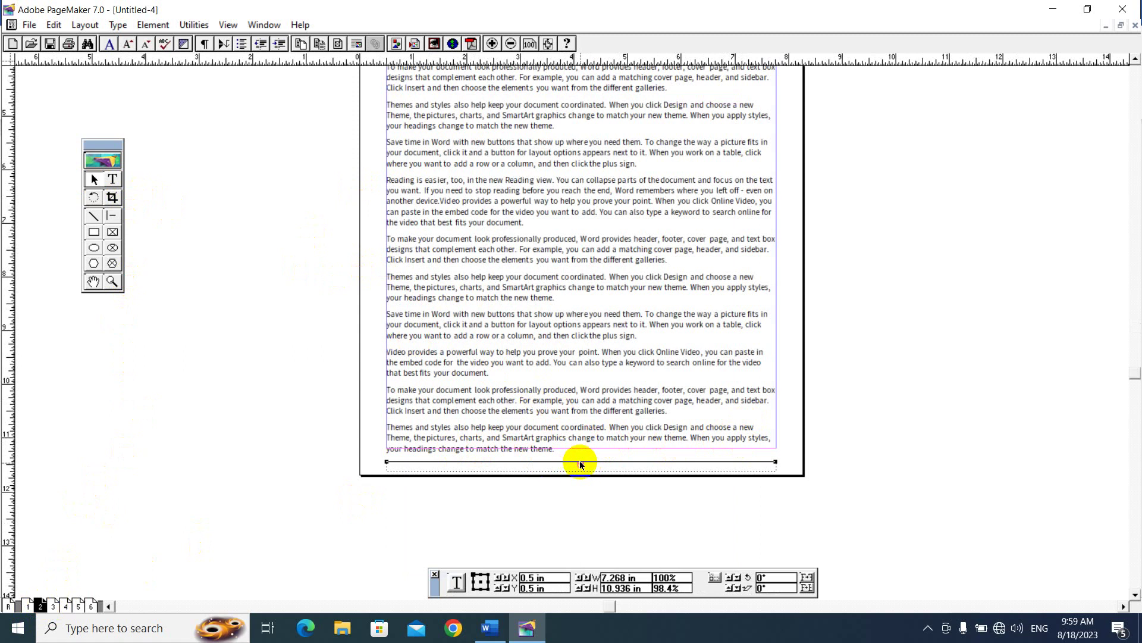
pyautogui.moveTo(582, 464); pyautogui.dragTo(581, 424)
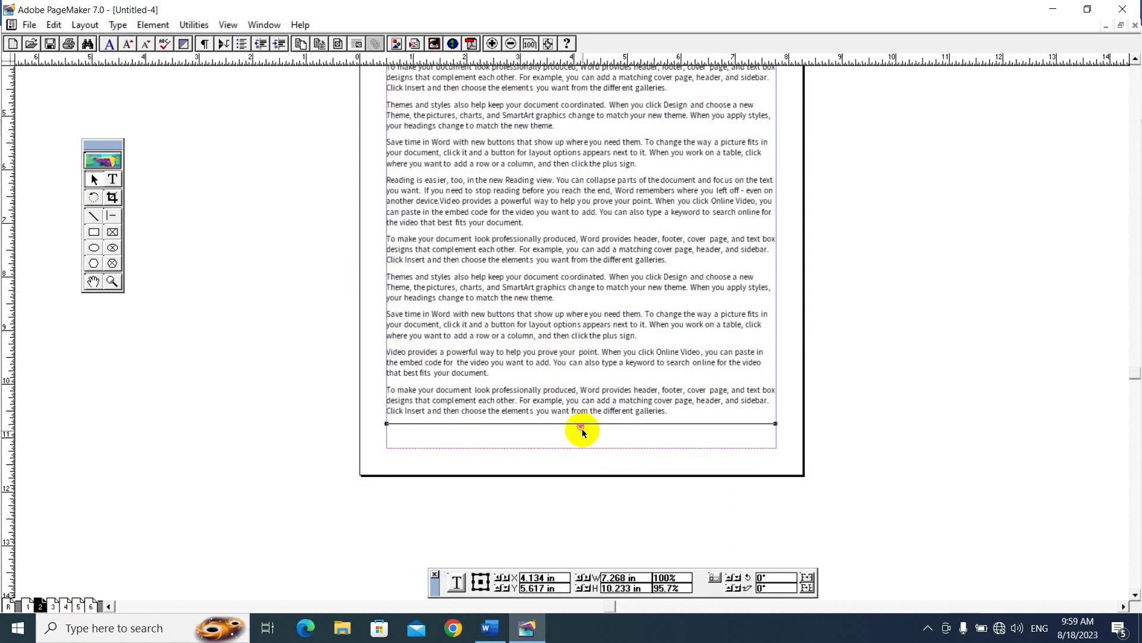
pyautogui.click(581, 425)
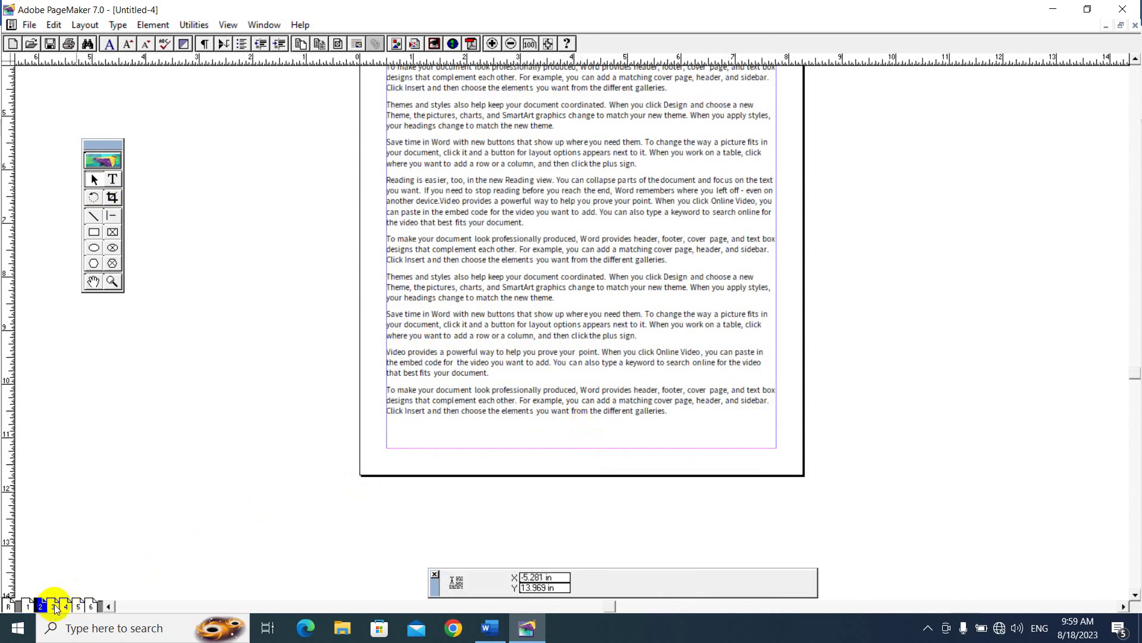
# Place the overflow at page 3's top margin and paste more text into the story
pyautogui.click(54, 606)
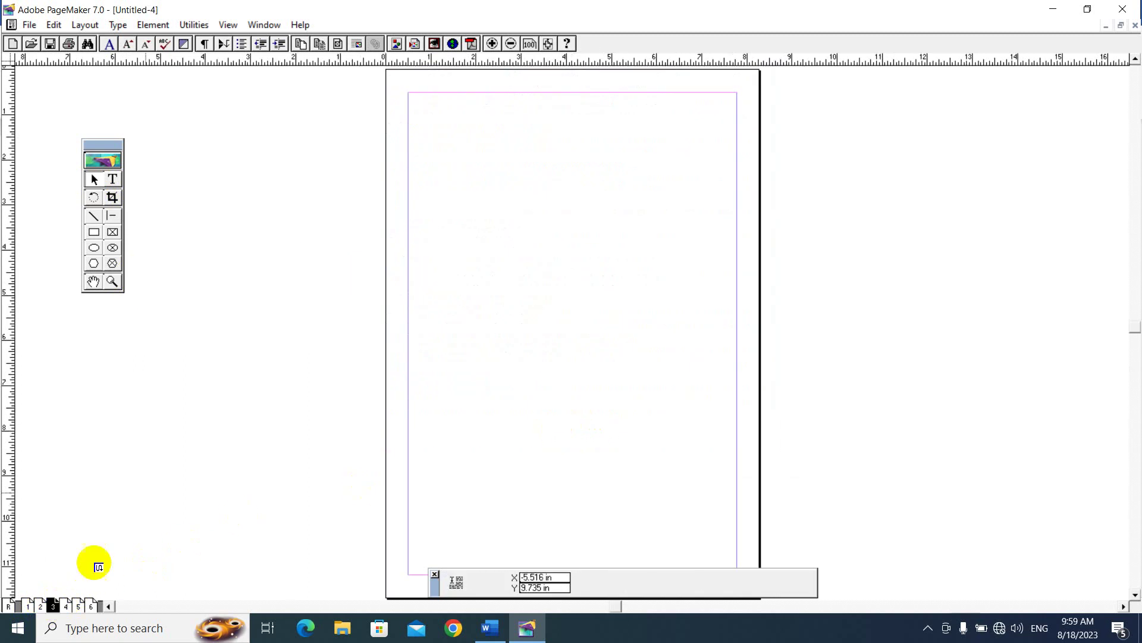
pyautogui.click(413, 97)
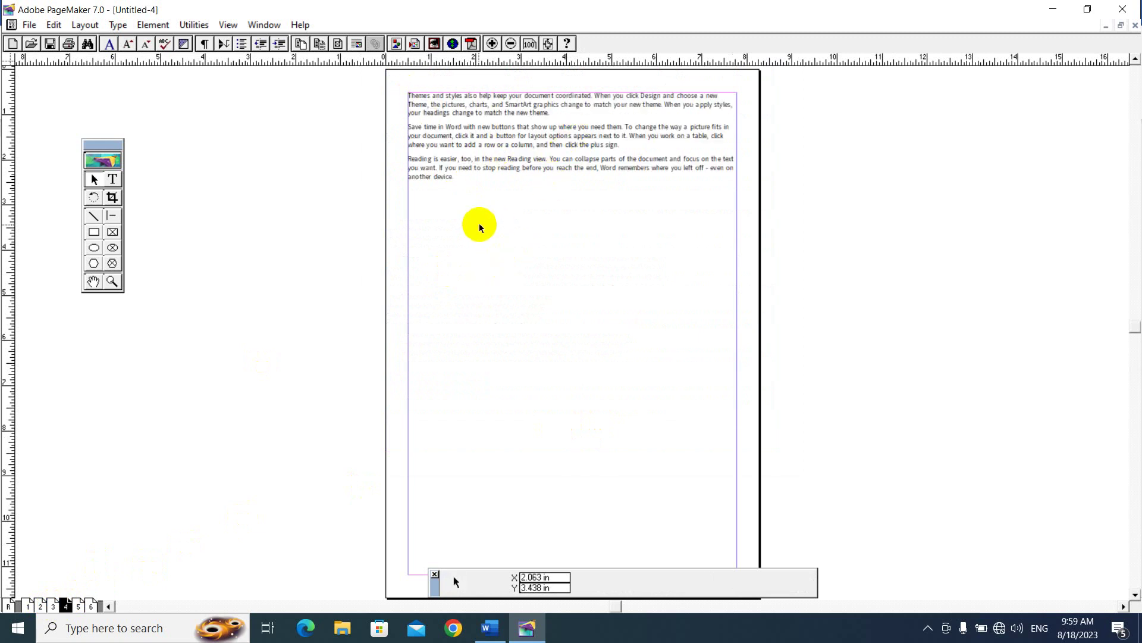
pyautogui.click(112, 179)
pyautogui.click(455, 177)
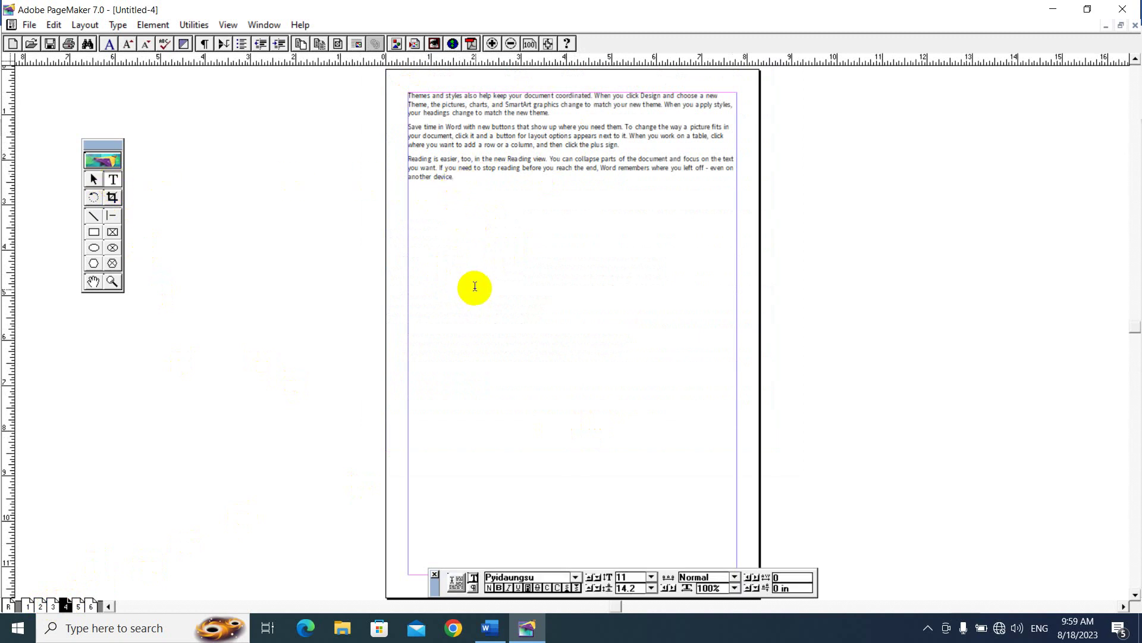
pyautogui.hotkey('ctrl', 'v')
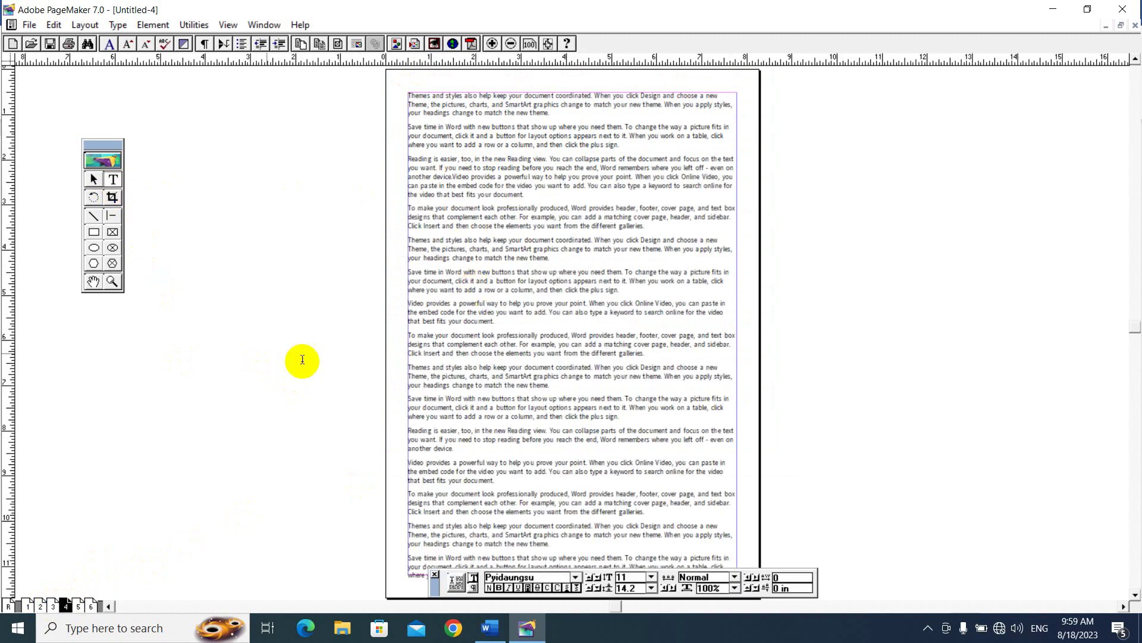
# Pick up the block's overflow and flow it onto page 5, checking page 1 afterwards
pyautogui.click(94, 179)
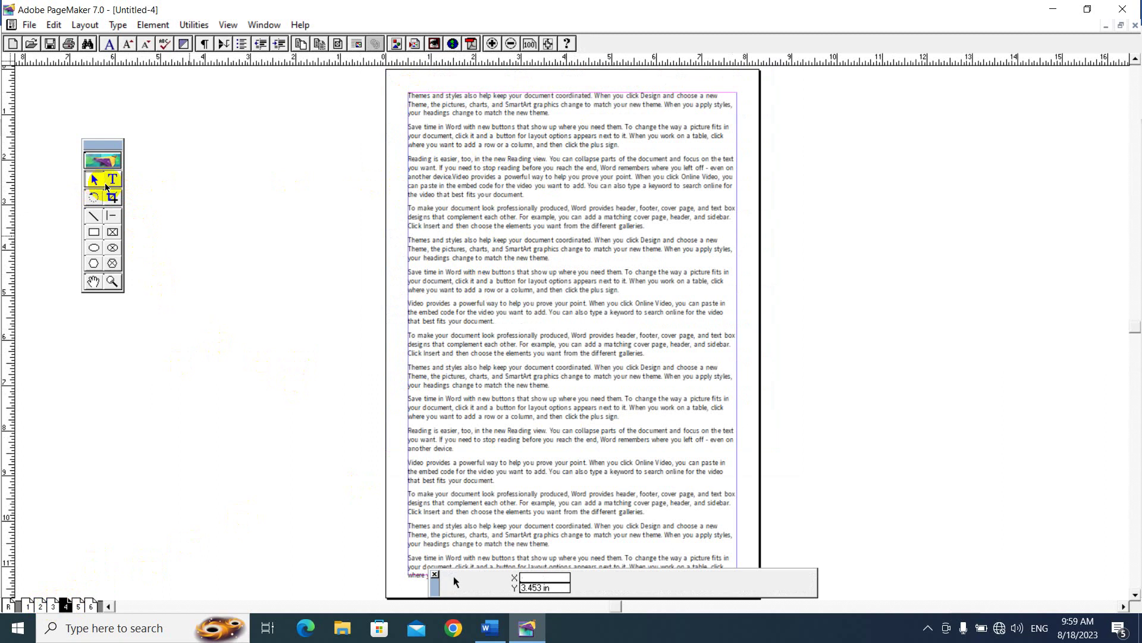
pyautogui.click(559, 410)
pyautogui.hotkey('ctrl', '=')
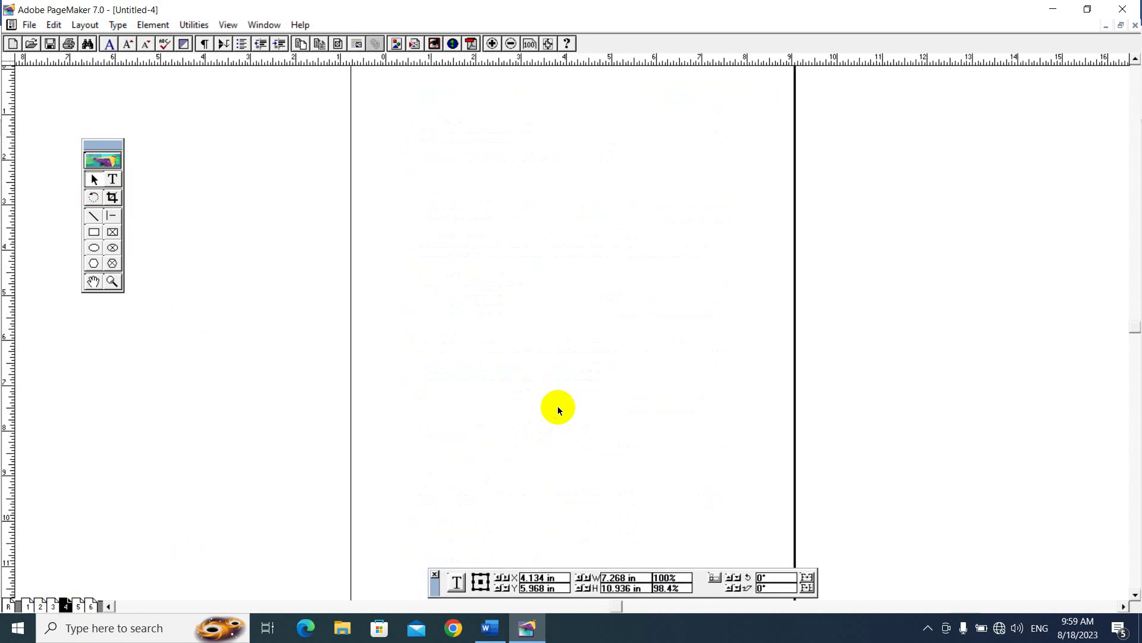
pyautogui.scroll(-3, 559, 409)
pyautogui.scroll(-3, 562, 413)
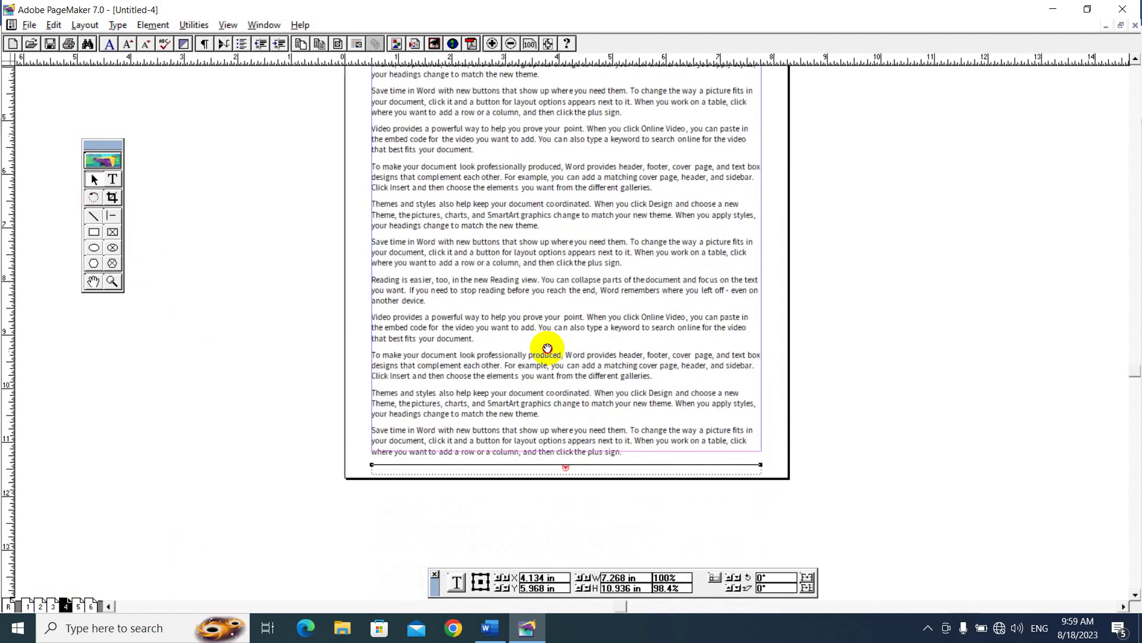
pyautogui.scroll(-3, 566, 416)
pyautogui.click(567, 410)
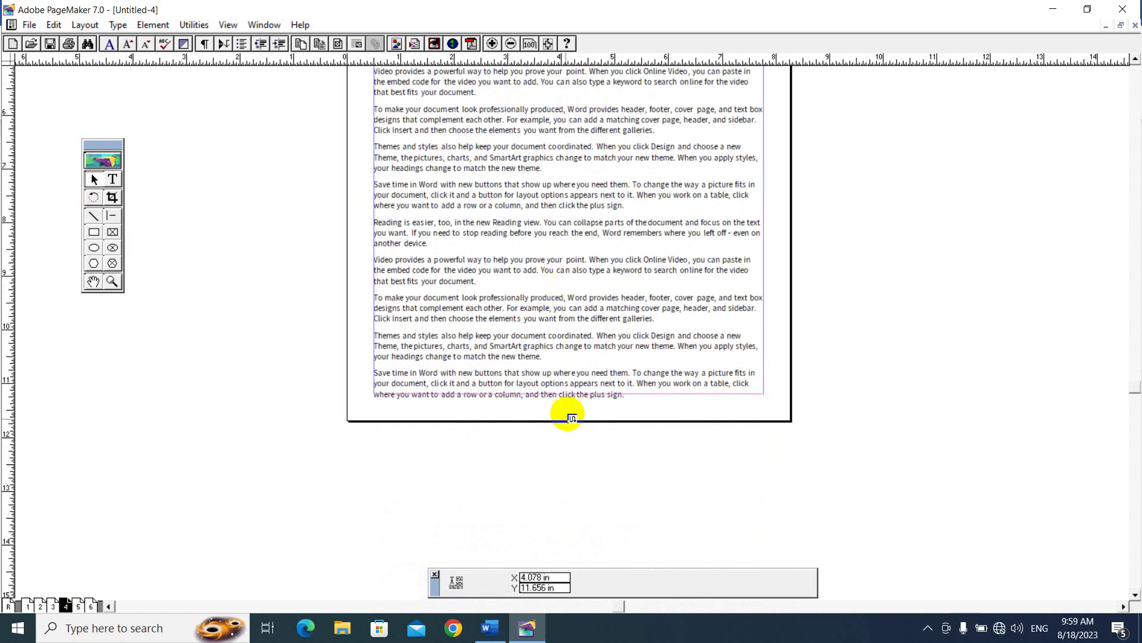
pyautogui.click(78, 605)
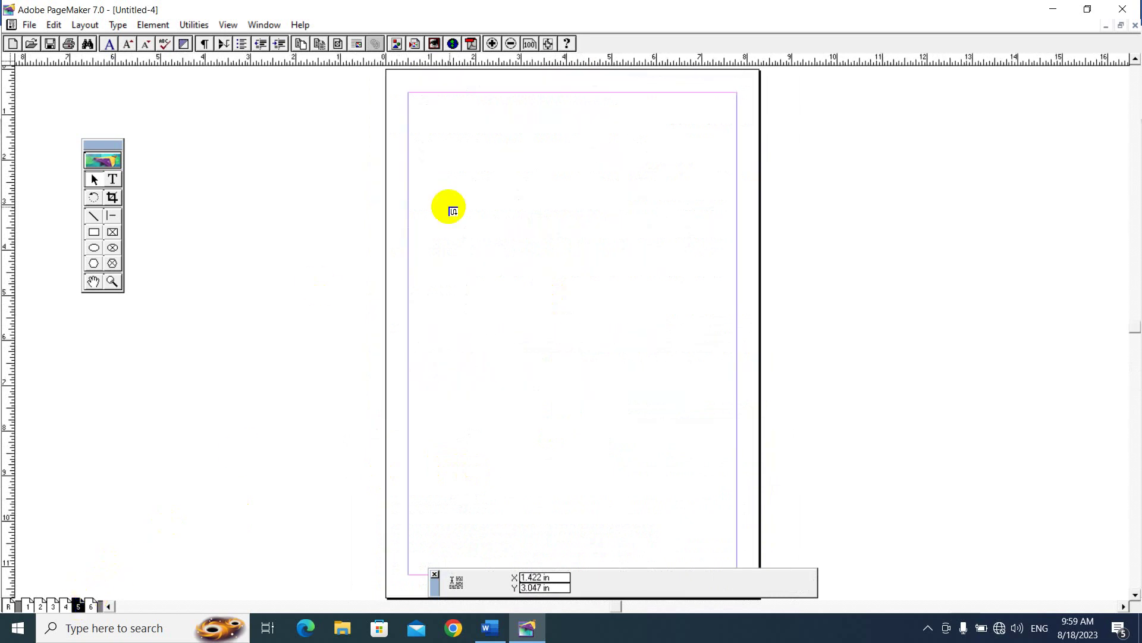
pyautogui.click(412, 96)
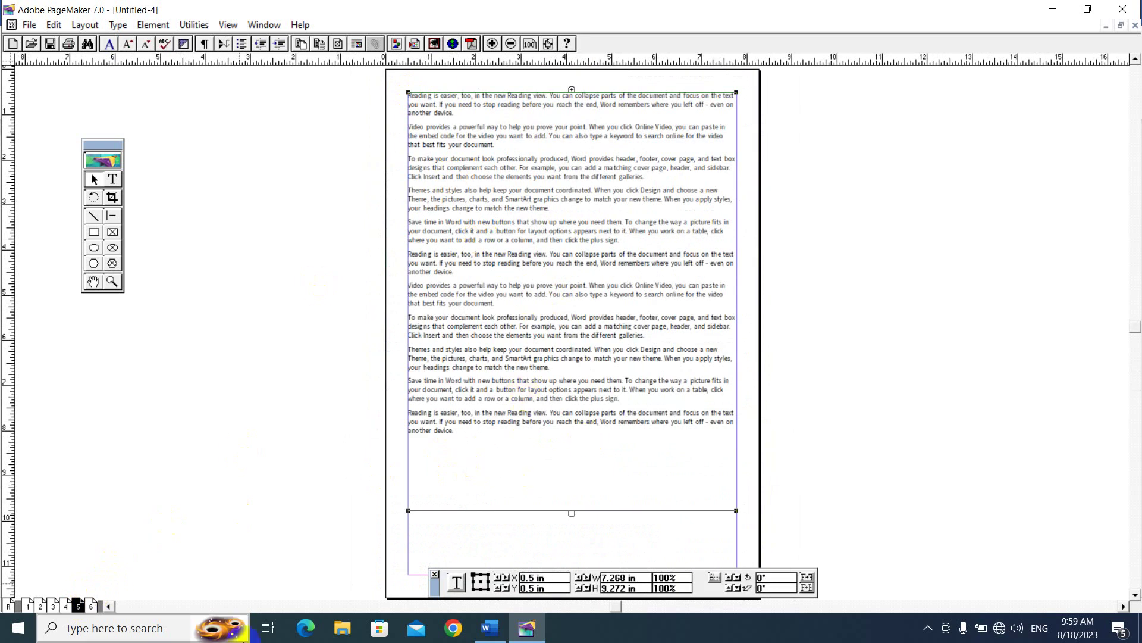
pyautogui.click(27, 607)
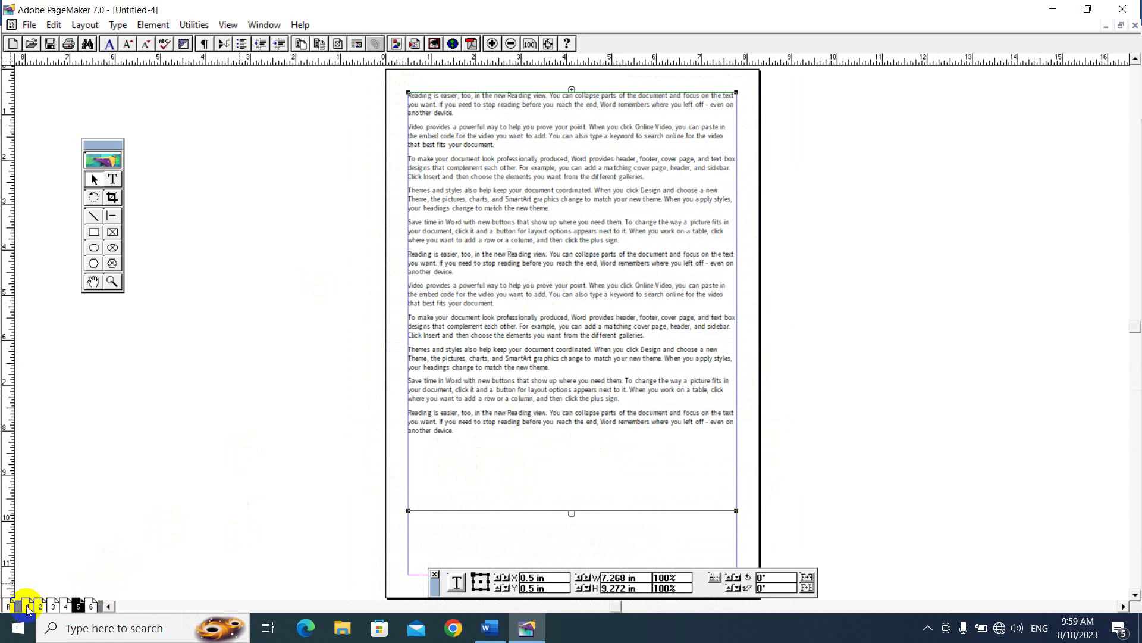
pyautogui.click(28, 607)
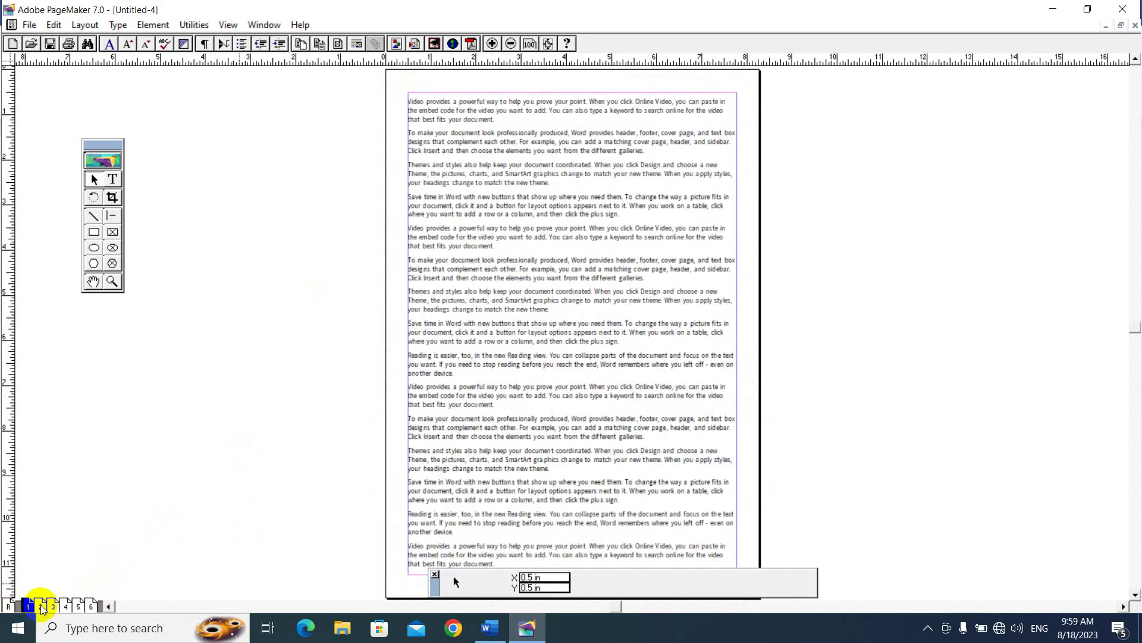
pyautogui.click(78, 606)
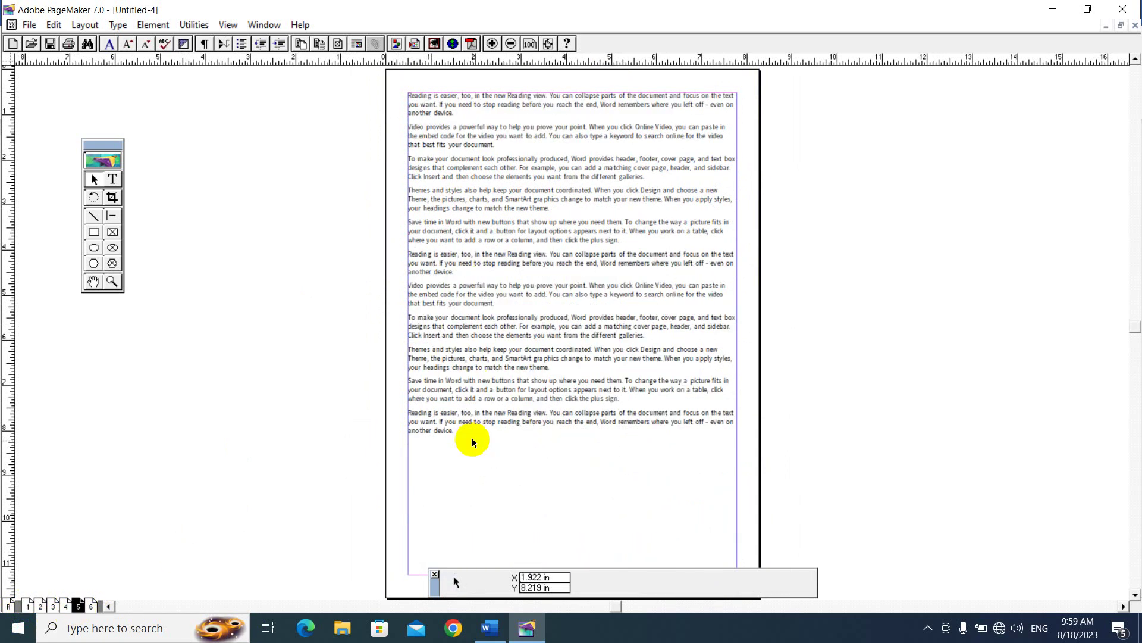
# Select the whole story from page 1 with Ctrl+A, checking the highlight through page 5
pyautogui.click(28, 607)
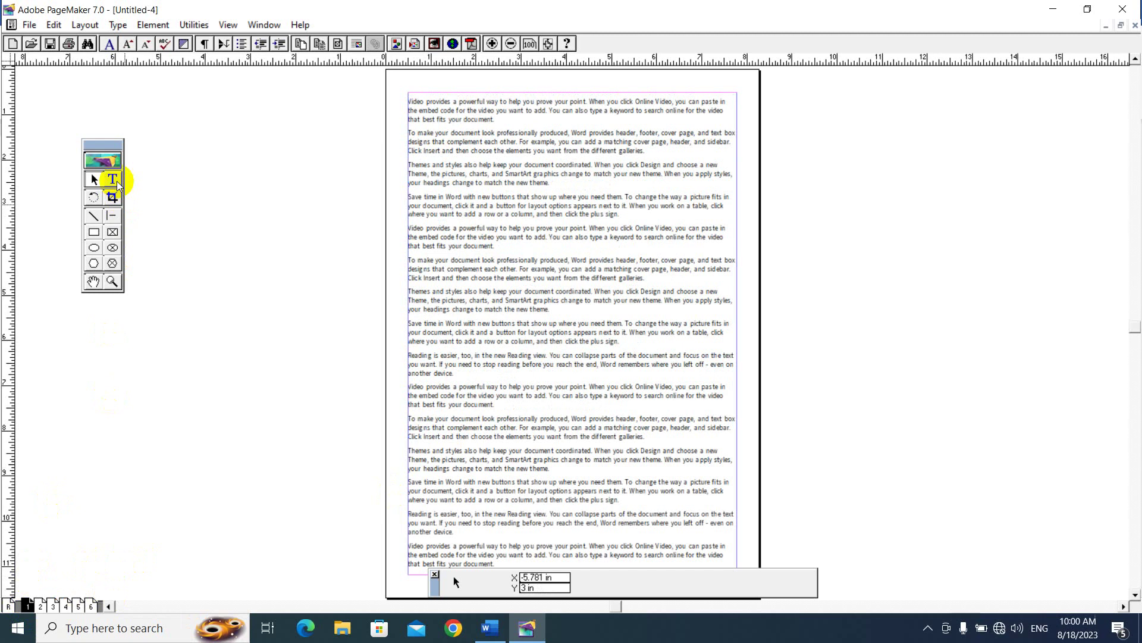
pyautogui.click(114, 179)
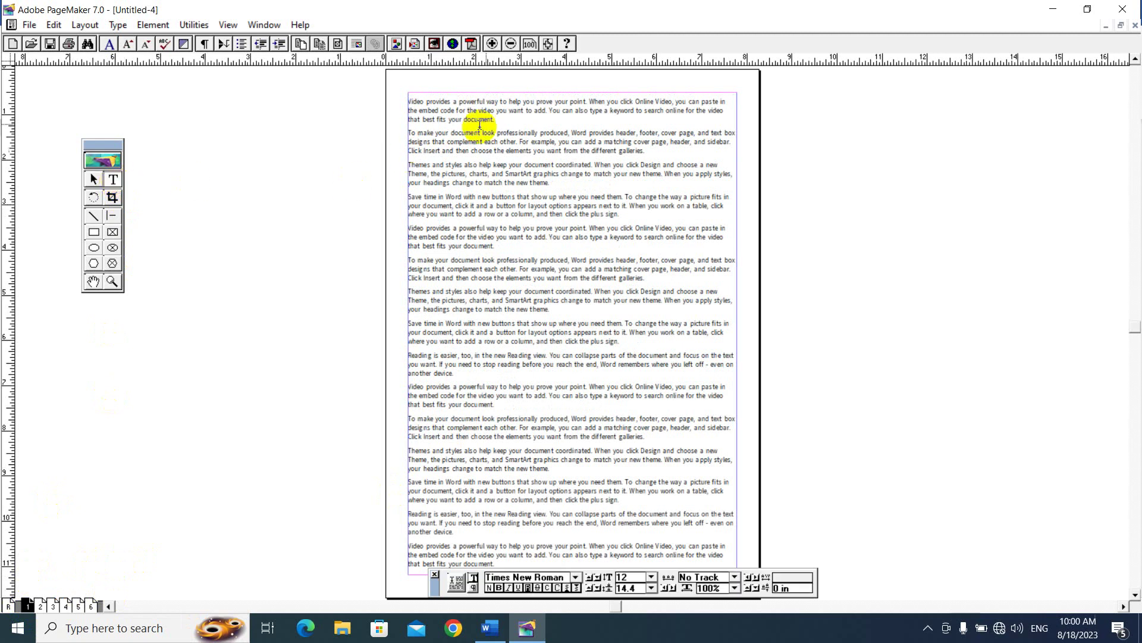
pyautogui.click(510, 123)
pyautogui.hotkey('ctrl', 'a')
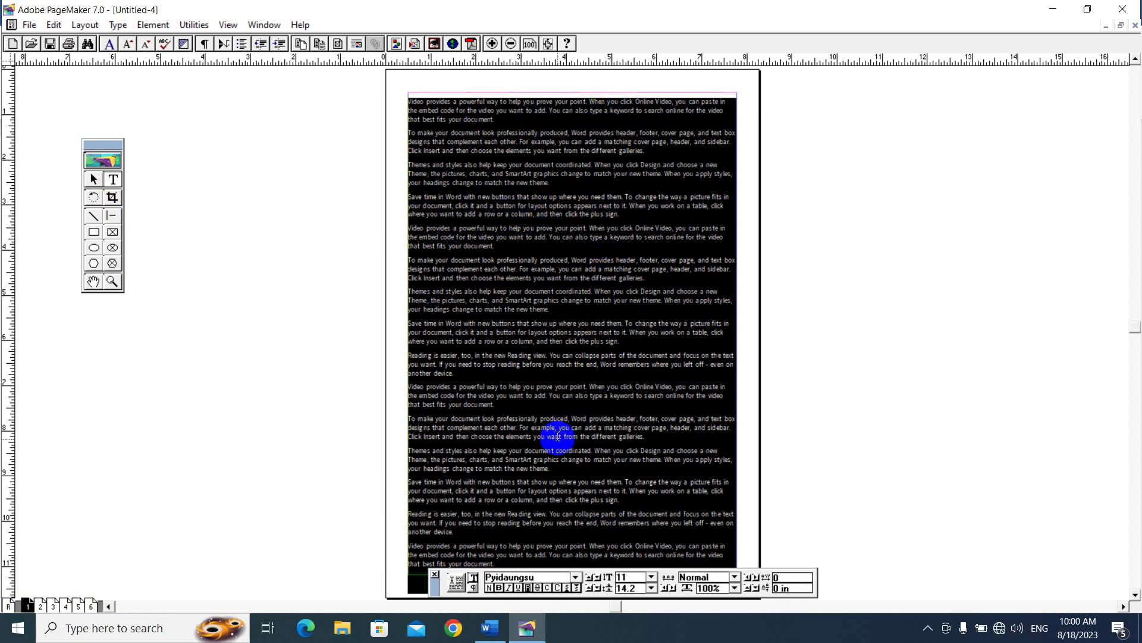
pyautogui.click(41, 606)
pyautogui.click(53, 606)
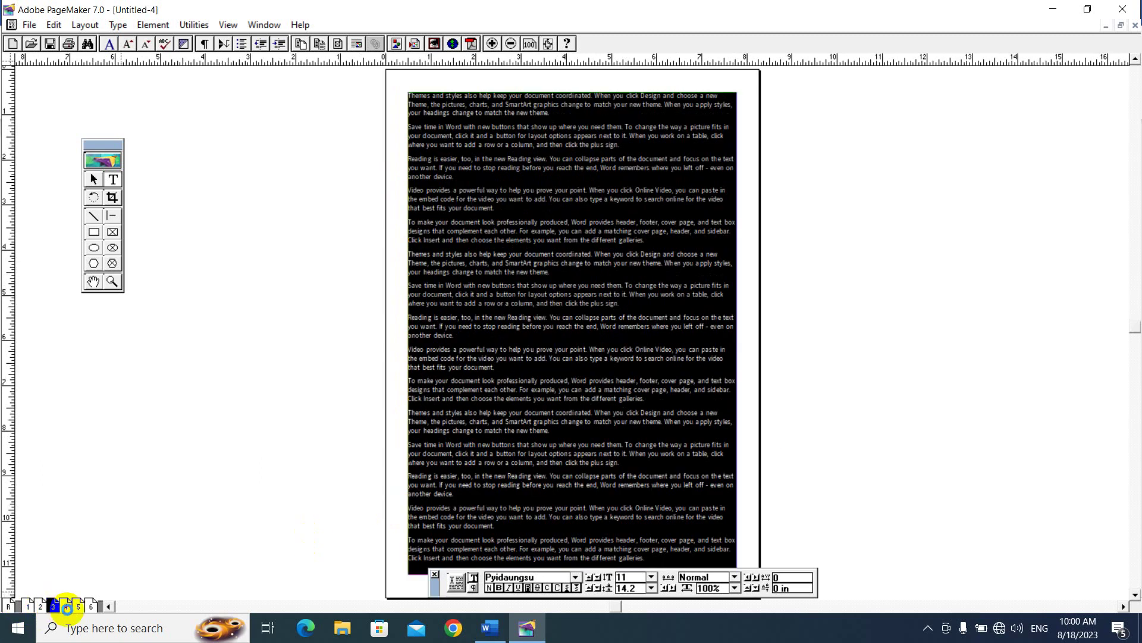
pyautogui.click(79, 607)
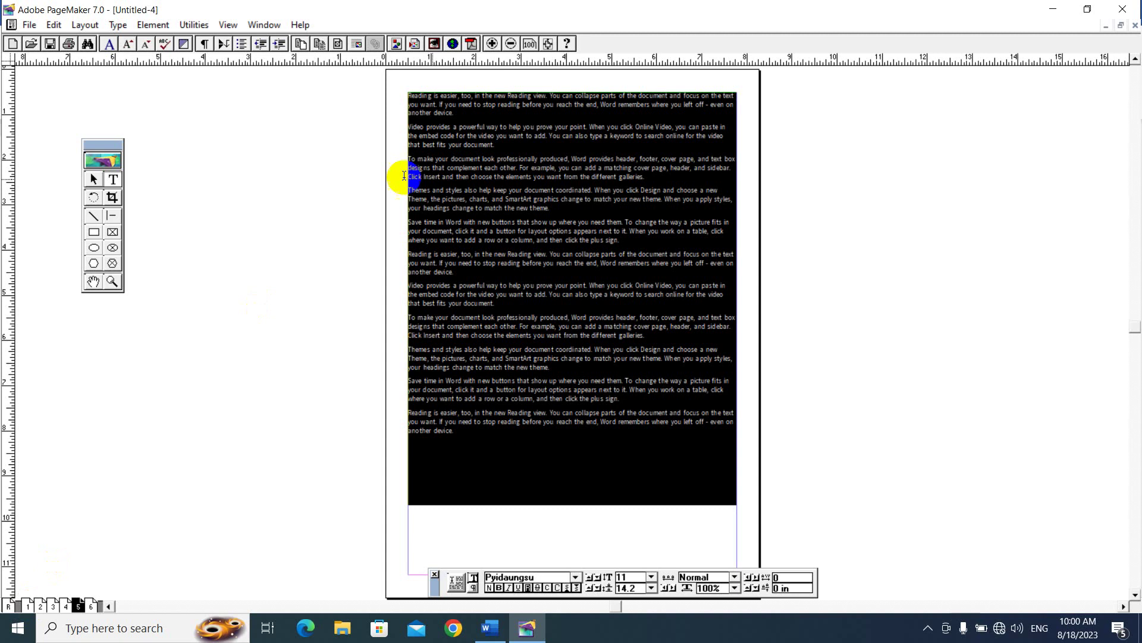
# Raise the selected story's text size to 14 pt
pyautogui.click(493, 179)
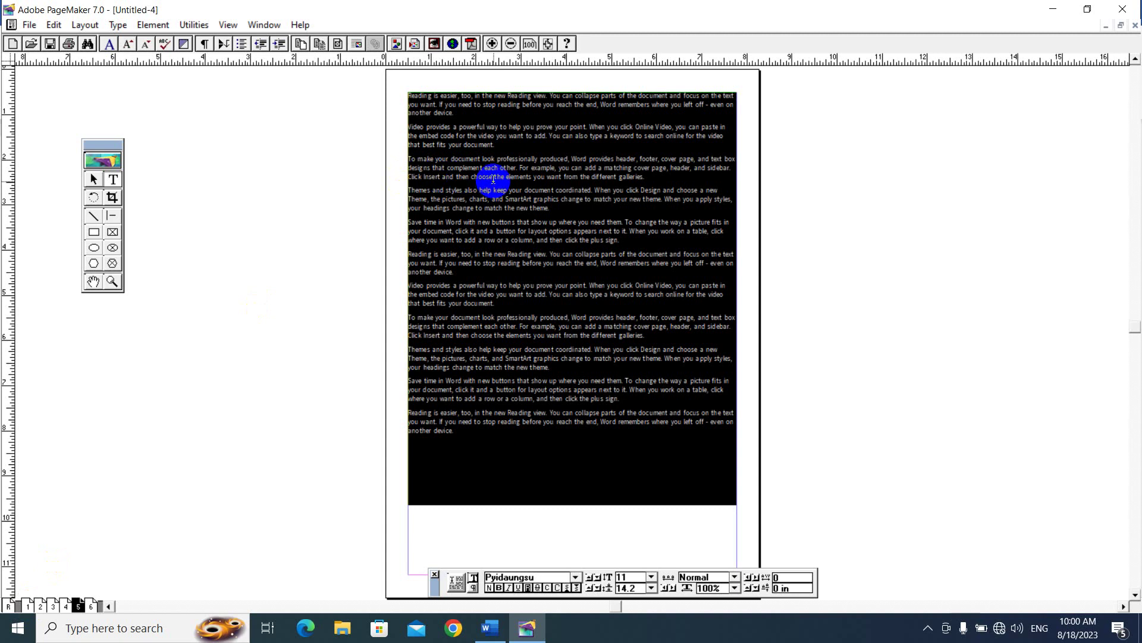
pyautogui.moveTo(493, 179); pyautogui.dragTo(667, 574)
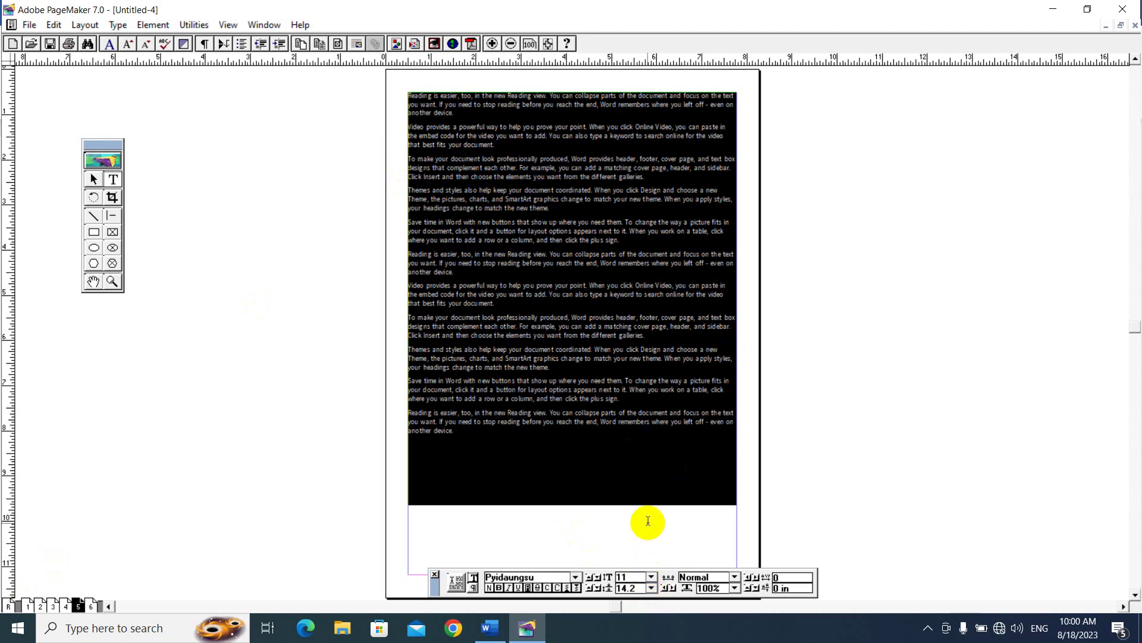
pyautogui.hotkey('ctrl', 'alt', 'shift', '.')
pyautogui.hotkey('ctrl', 'alt', 'shift', '.')
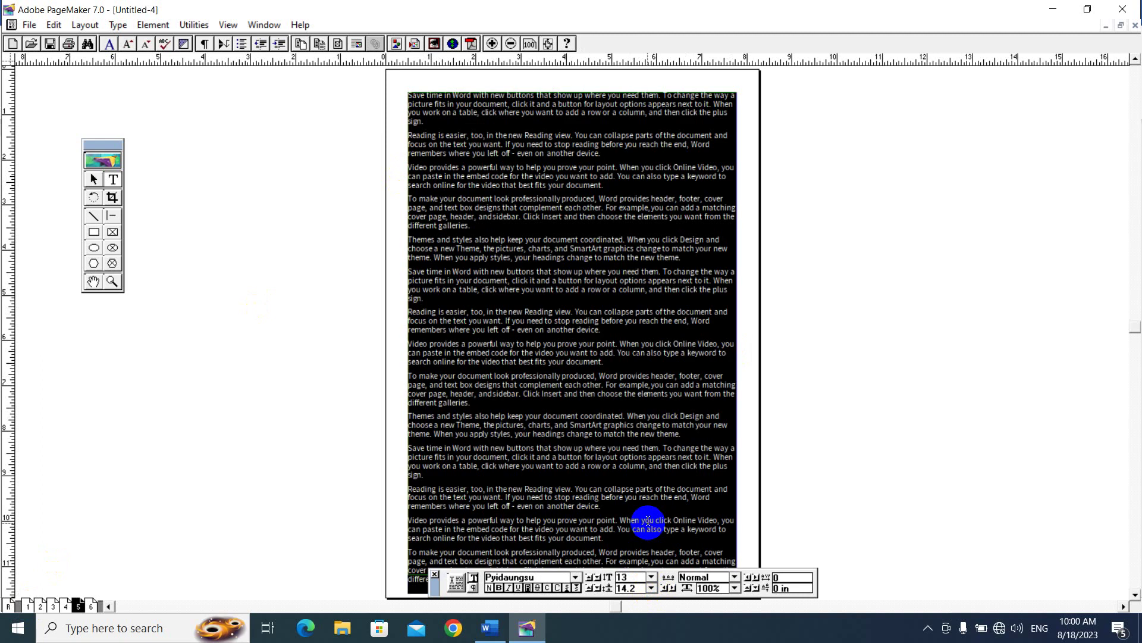
pyautogui.hotkey('ctrl', 'alt', 'shift', '.')
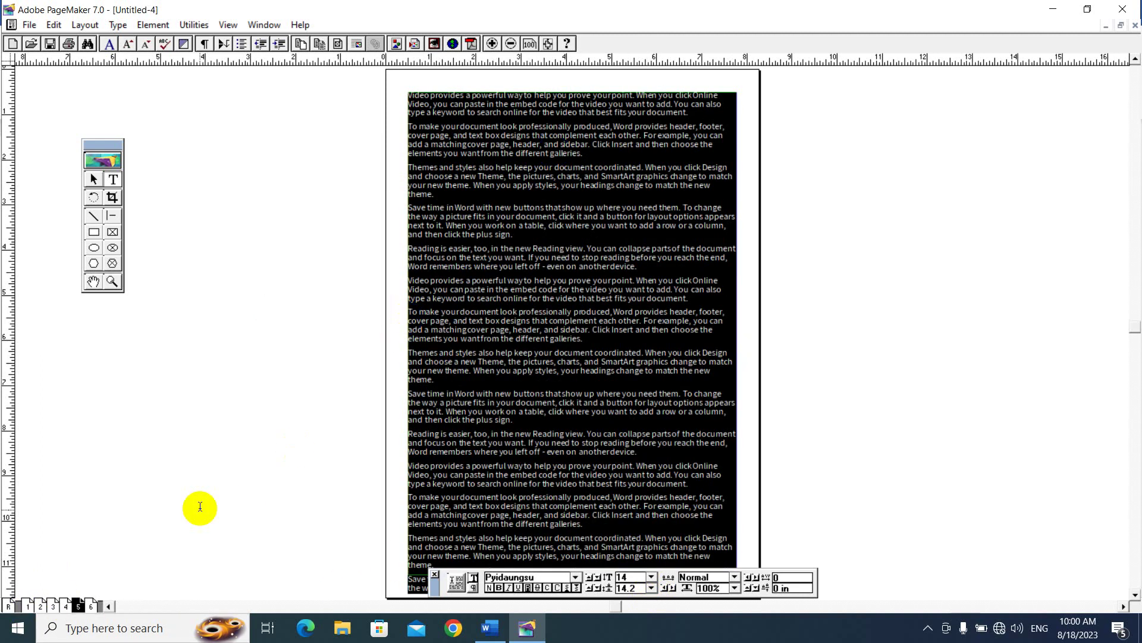
# Check the reflow on pages 3 and 1, then set the leading to 18 pt
pyautogui.click(53, 606)
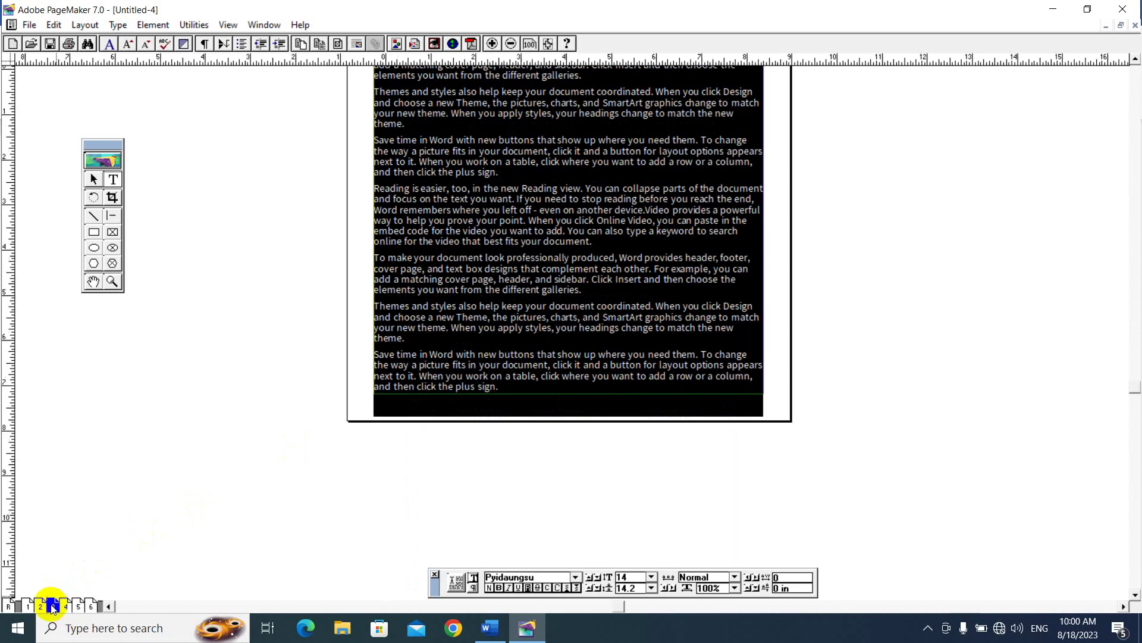
pyautogui.click(28, 606)
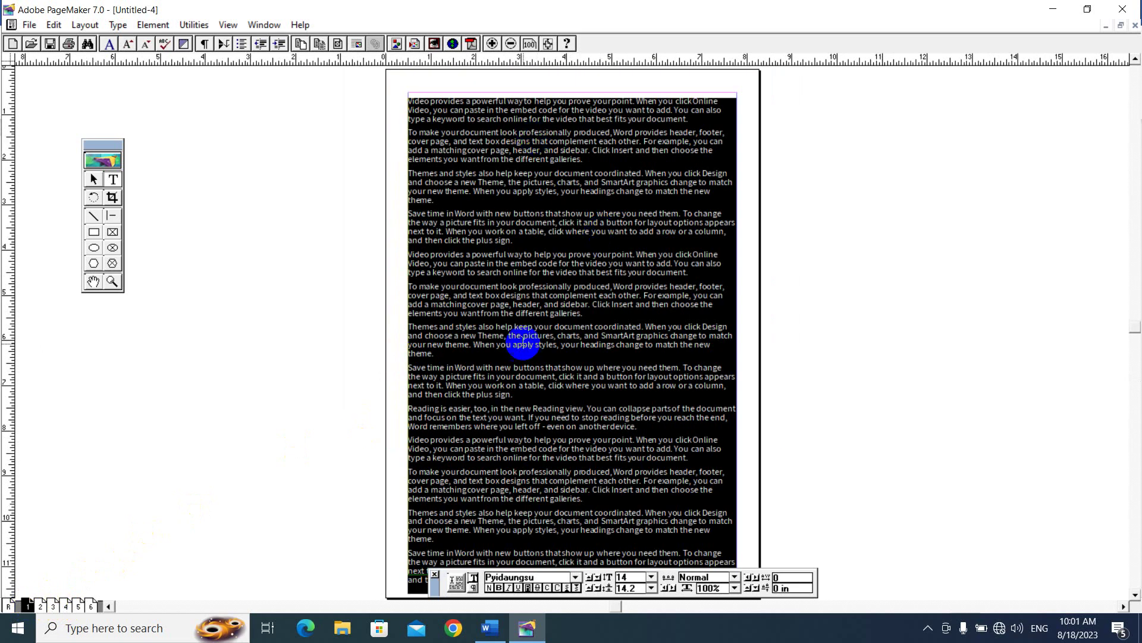
pyautogui.click(78, 606)
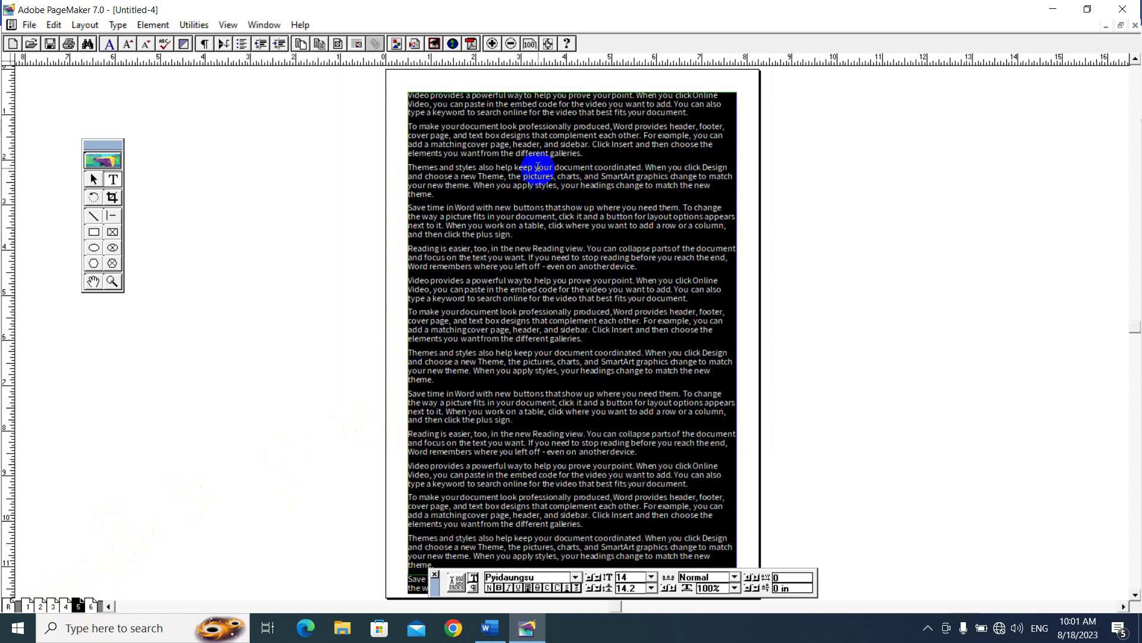
pyautogui.click(640, 589)
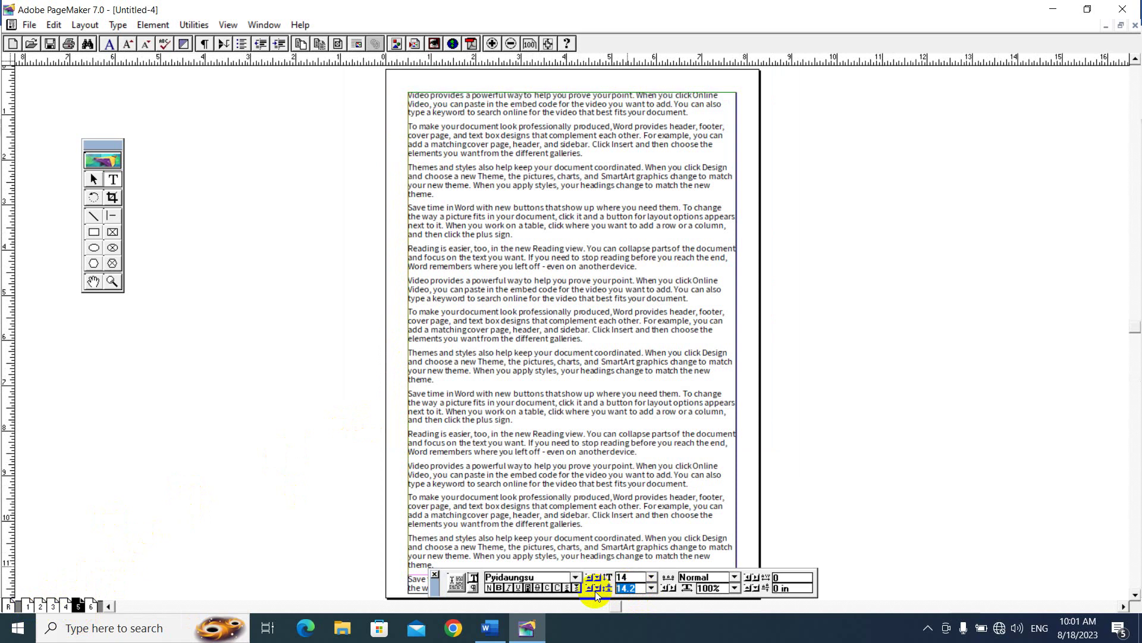
pyautogui.write('18')
pyautogui.press('Return')
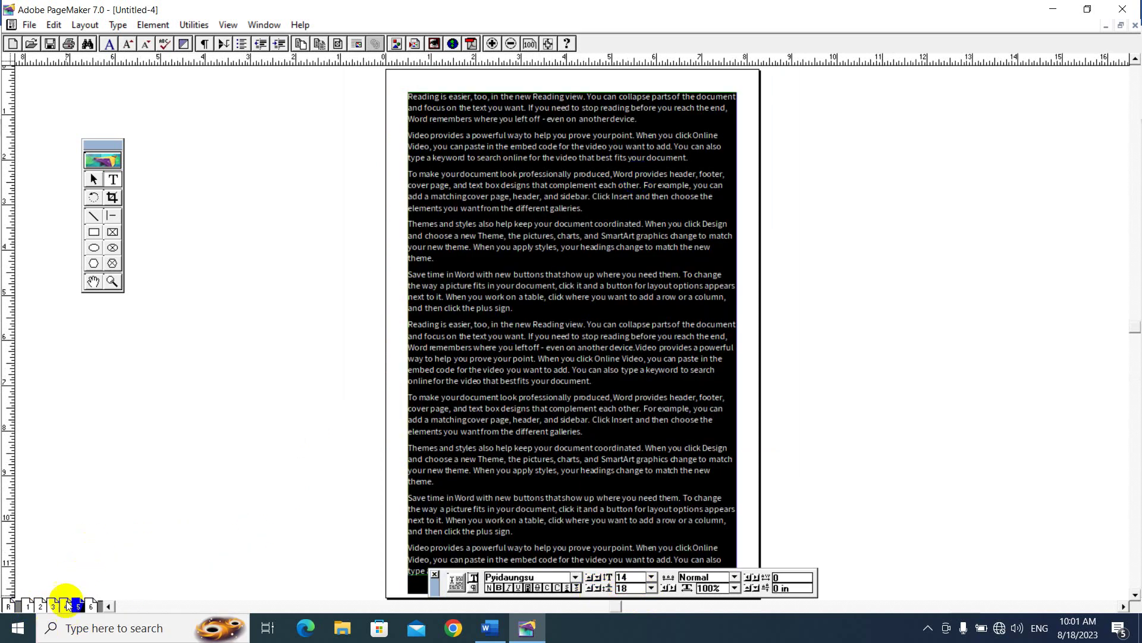
# Select page 5's text block with the Pointer tool
pyautogui.moveTo(514, 264); pyautogui.dragTo(540, 182)
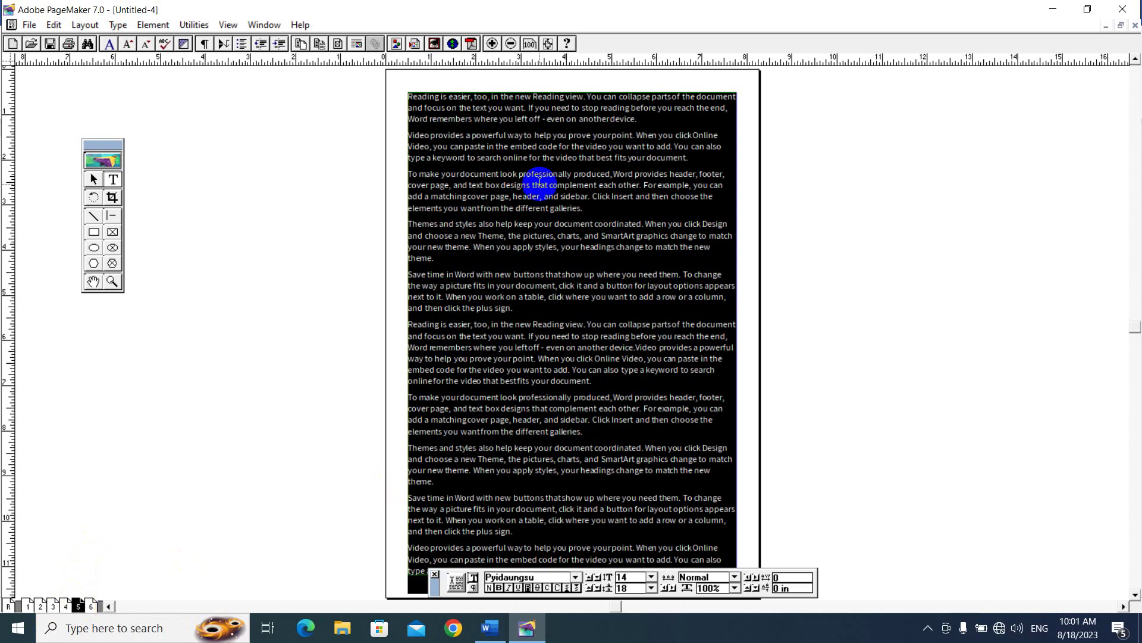
pyautogui.moveTo(540, 181); pyautogui.dragTo(571, 382)
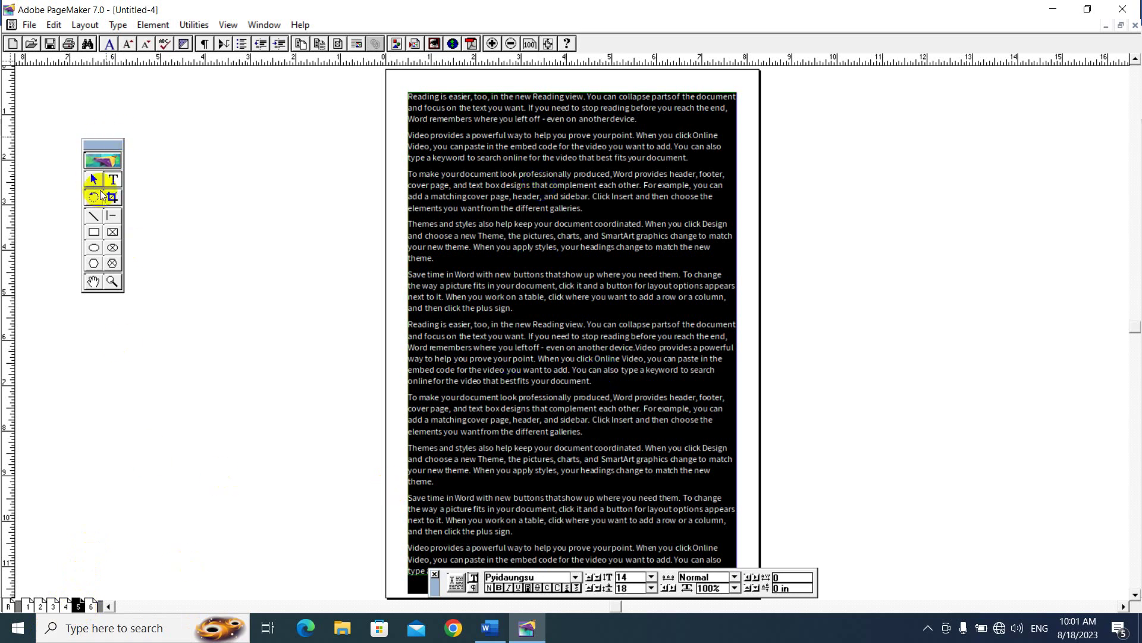
pyautogui.click(94, 180)
pyautogui.hotkey('ctrl', '1')
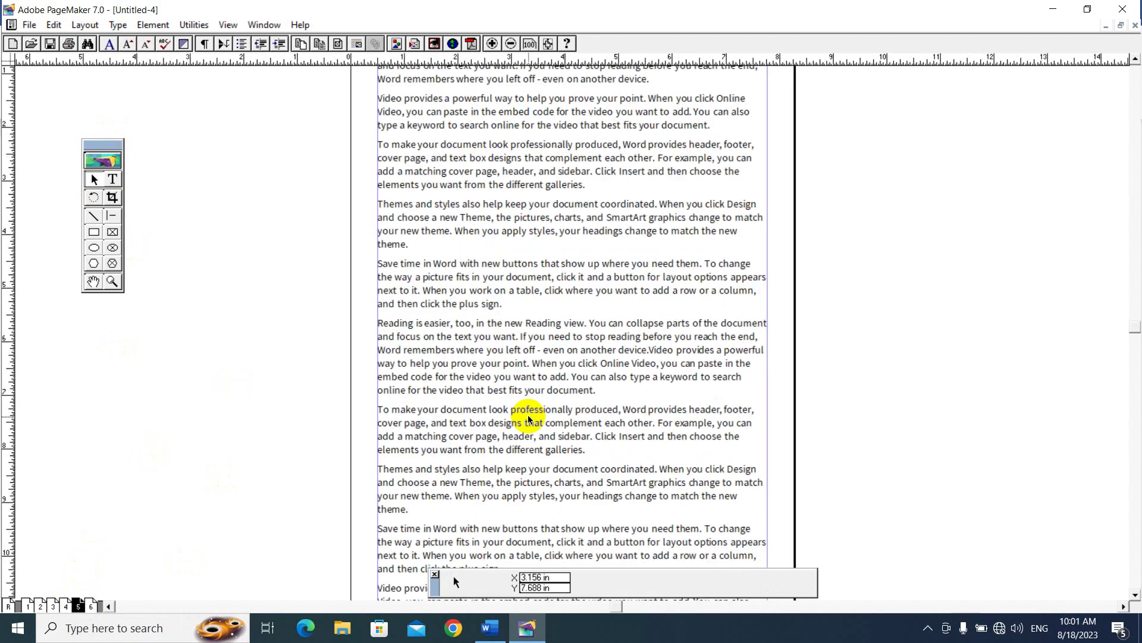
pyautogui.scroll(-1, 528, 419)
pyautogui.scroll(-2, 526, 410)
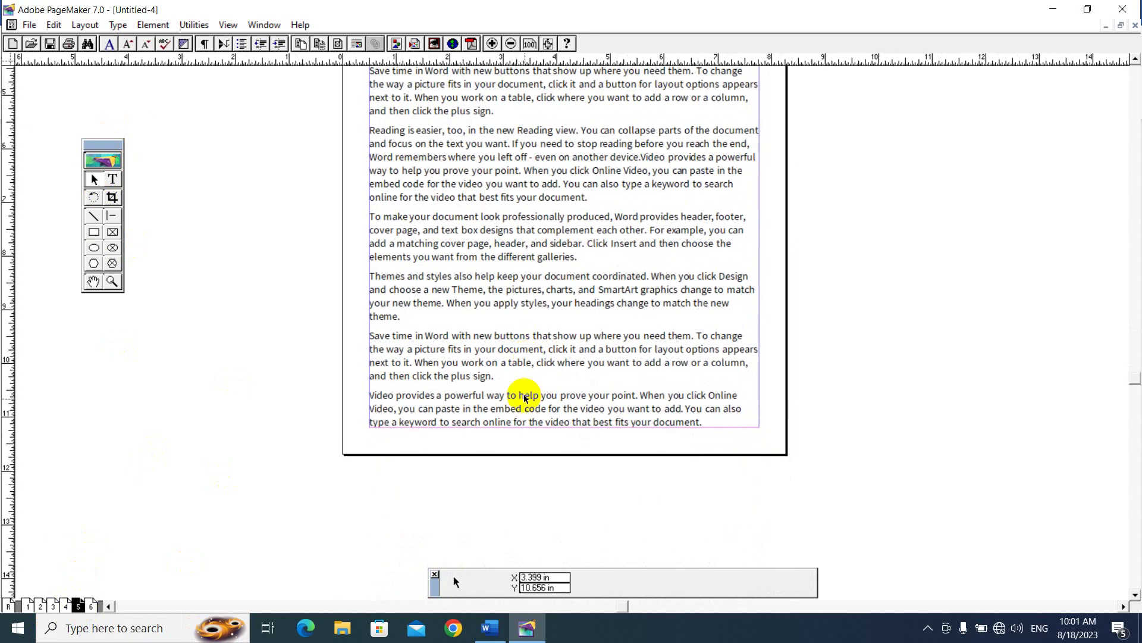
pyautogui.click(570, 434)
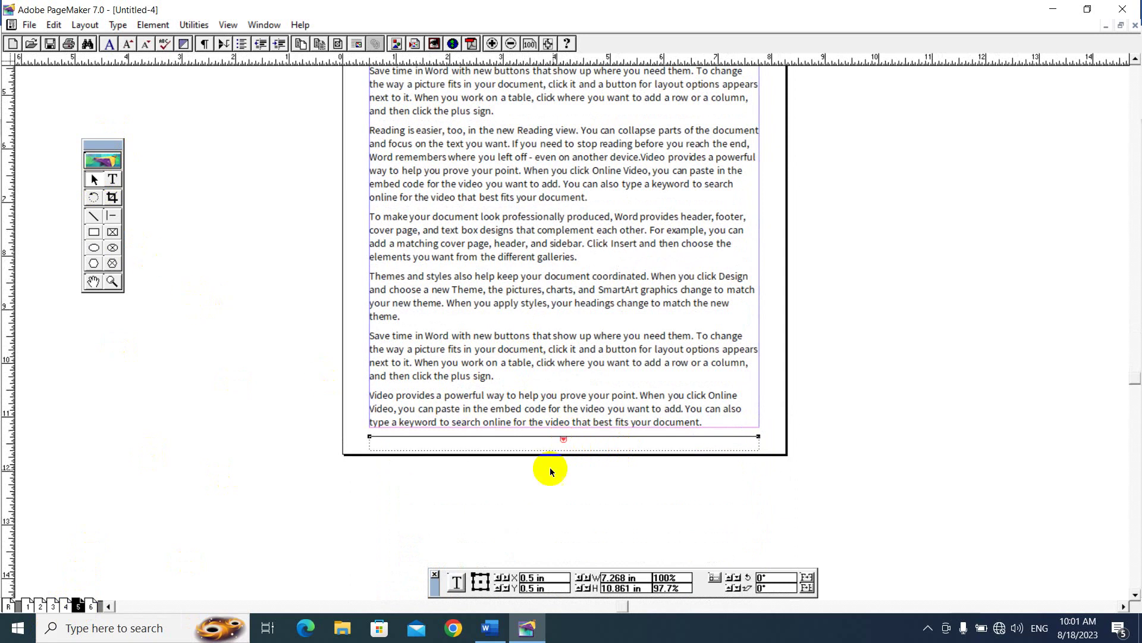
# Load page 5's overflow and flow it from page 6's top margin onward
pyautogui.press('Delete')
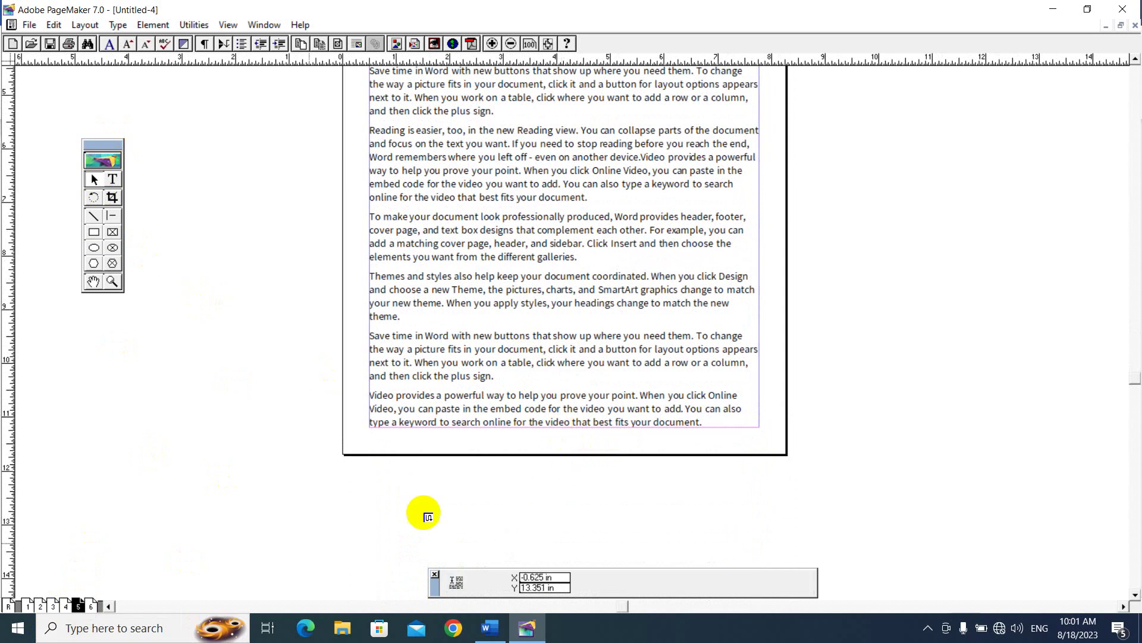
pyautogui.click(90, 606)
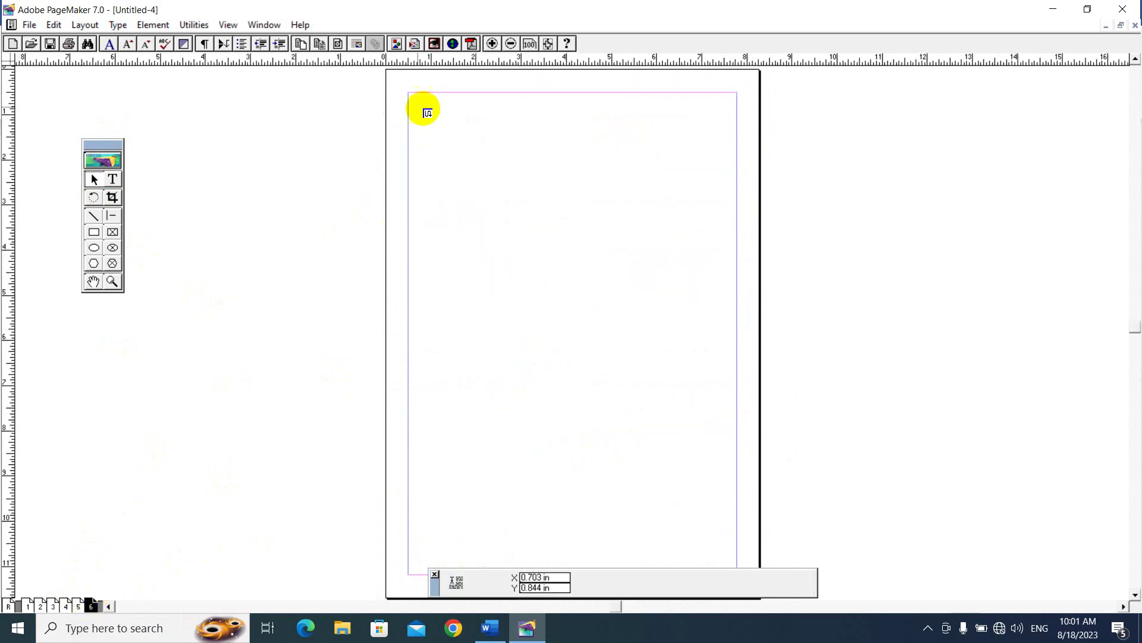
pyautogui.click(412, 96)
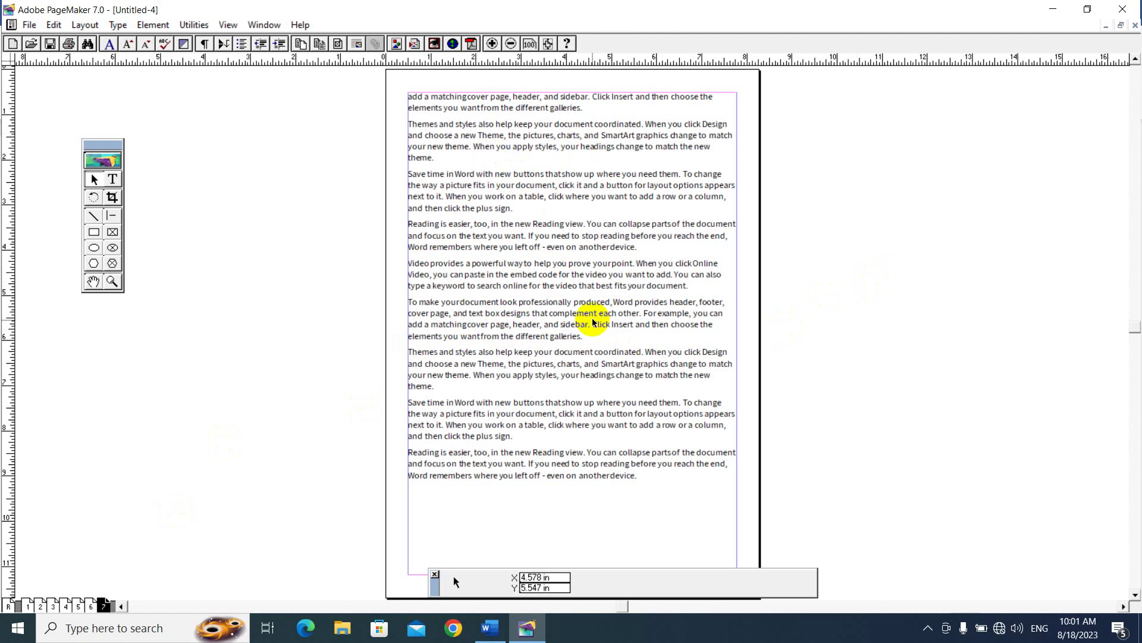
pyautogui.click(28, 605)
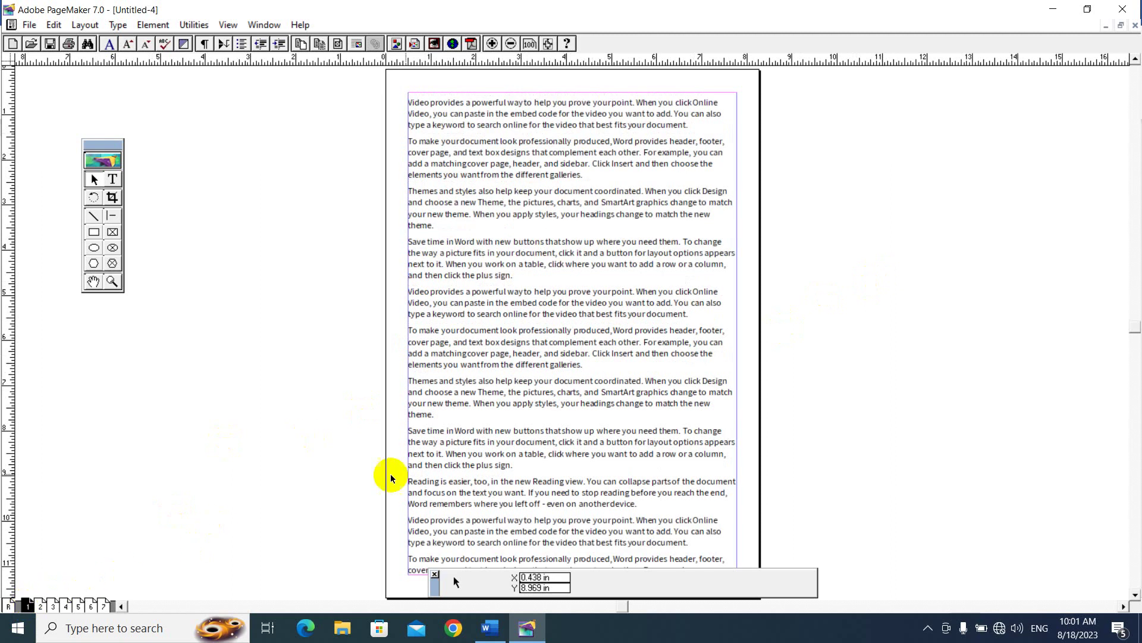